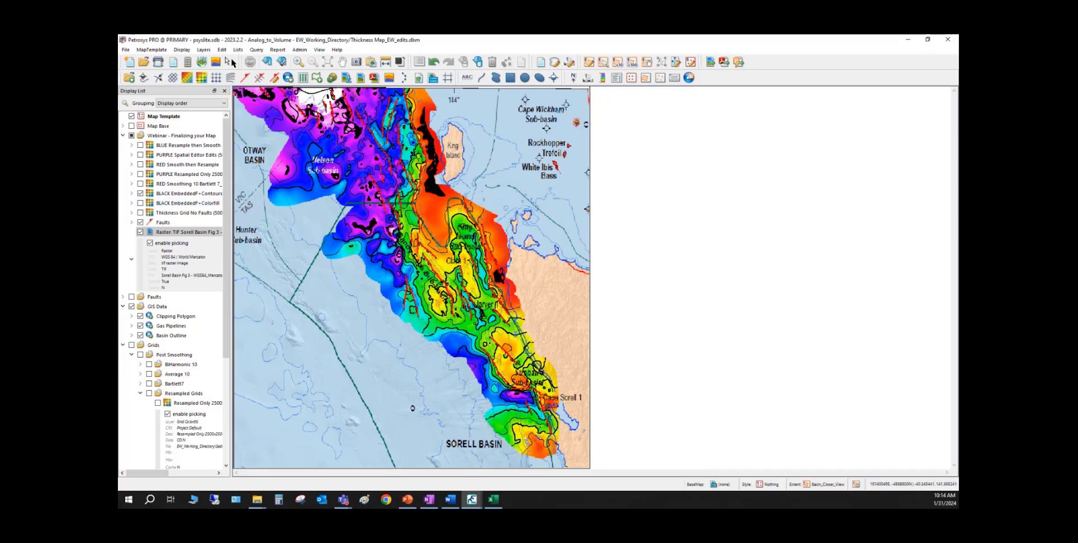
key("alt+Tab")
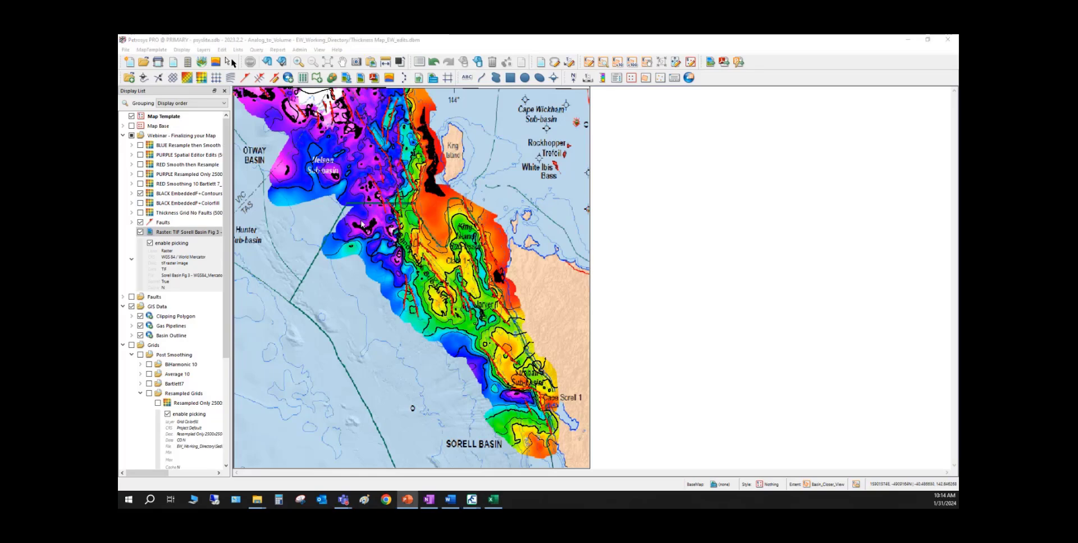
left_click(378, 237)
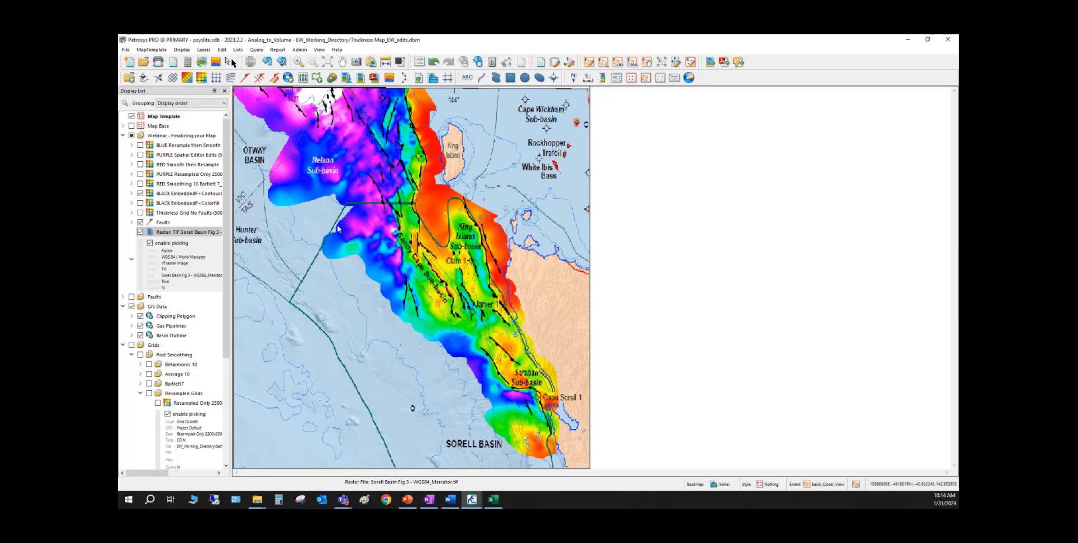
key("alt+Tab")
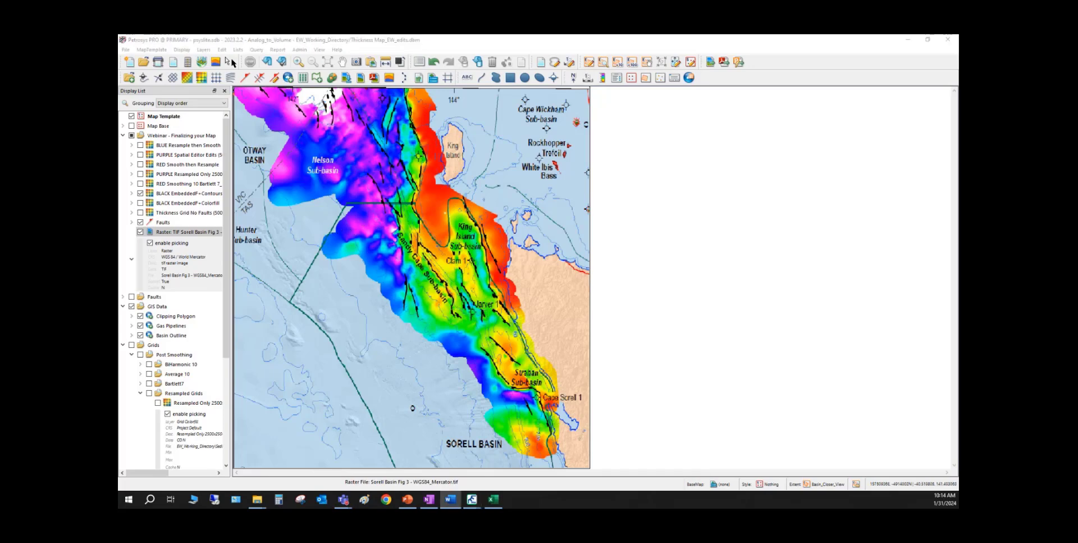
left_click(770, 268)
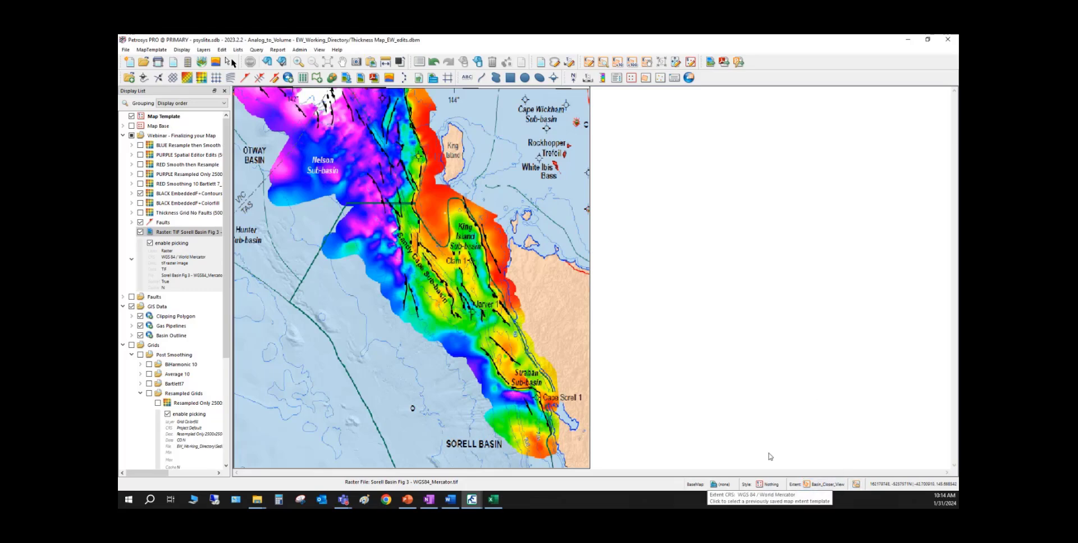
left_click(821, 484)
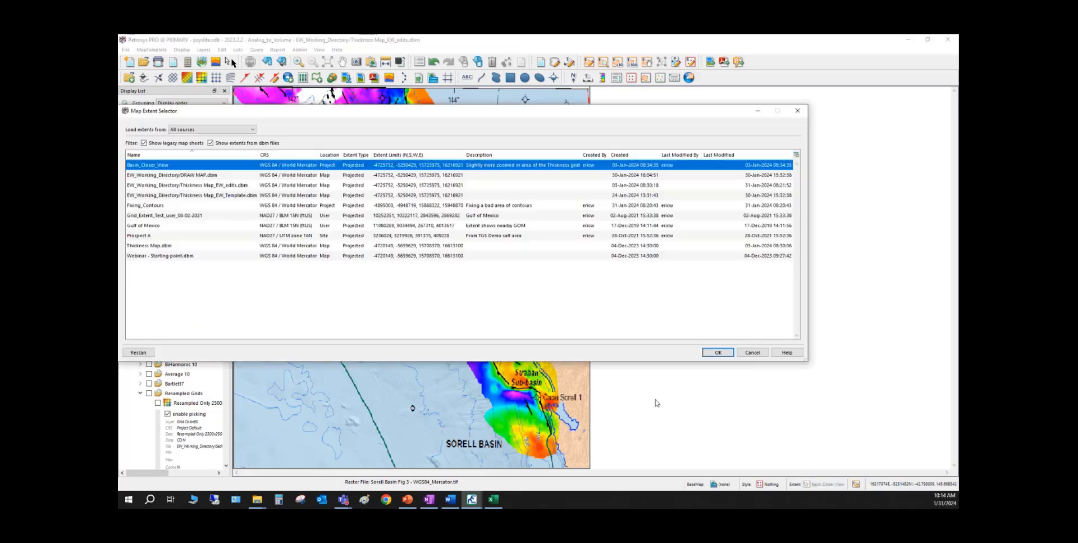
left_click(135, 205)
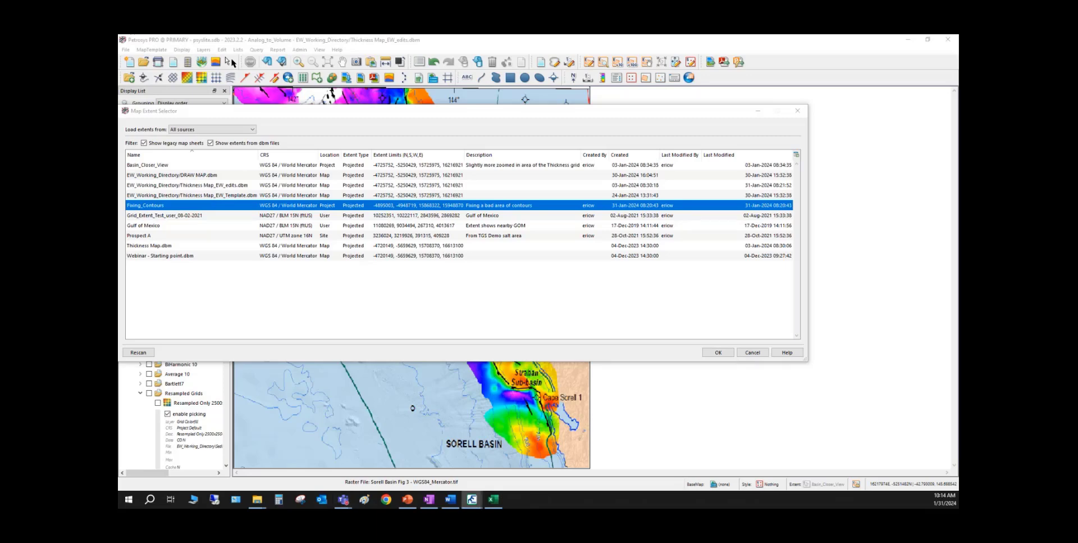
left_click_drag(119, 229, 494, 217)
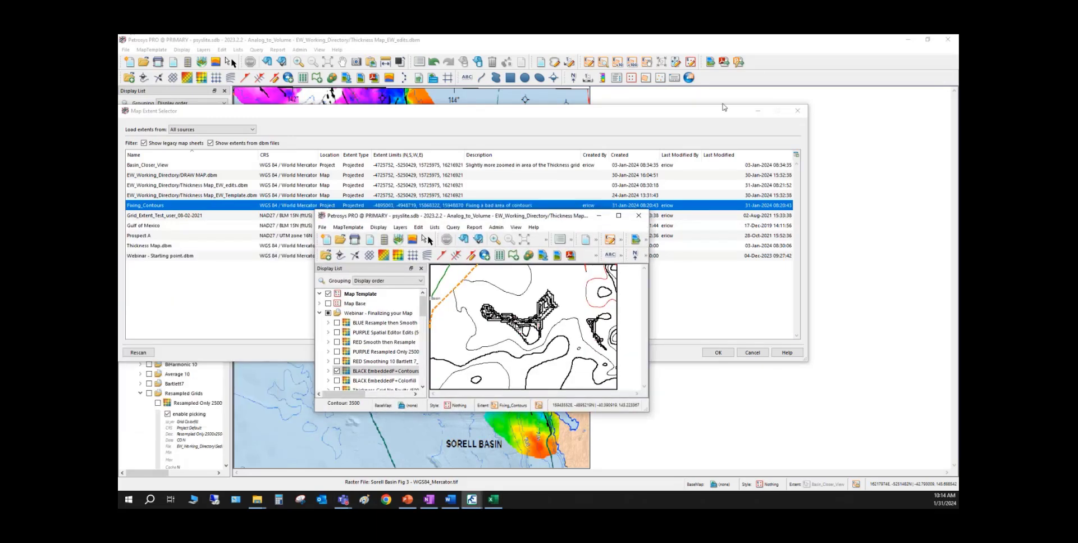
left_click(848, 41)
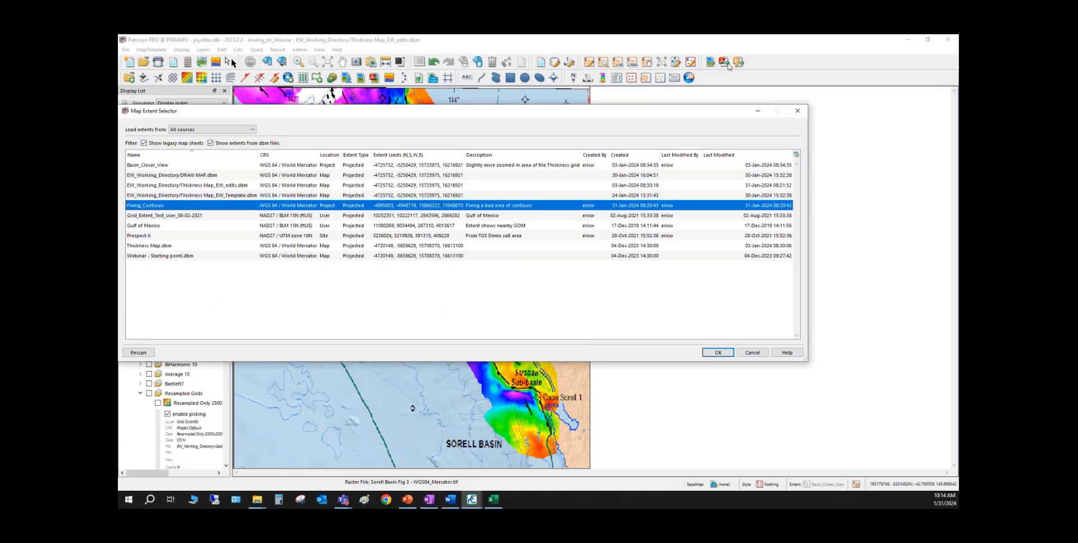
left_click(760, 354)
Switch to the second map window set to the Fixing_Contours extent, maximize it and move the overlapping window out of the way
left_click_drag(799, 43, 542, 49)
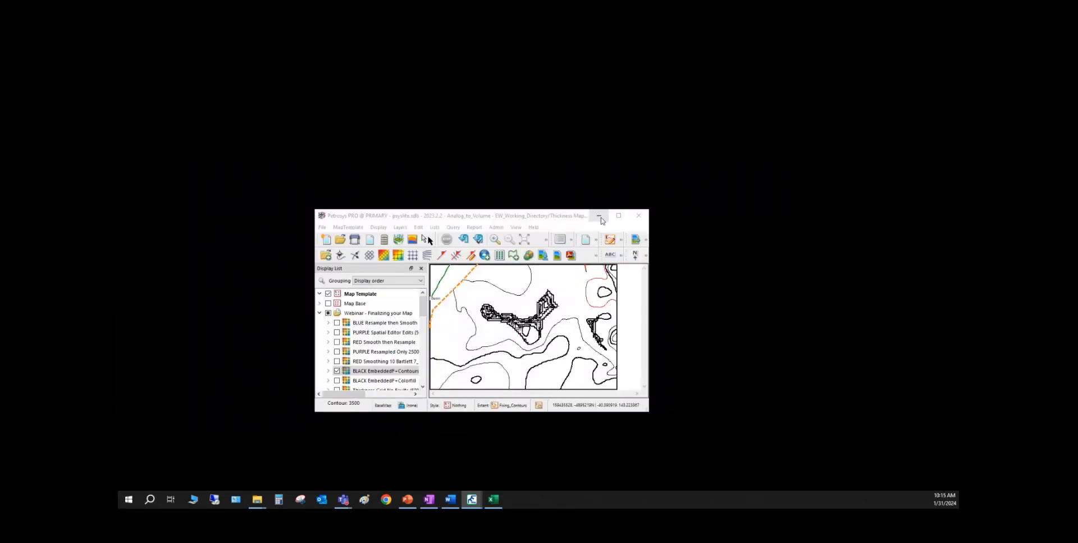
left_click(619, 215)
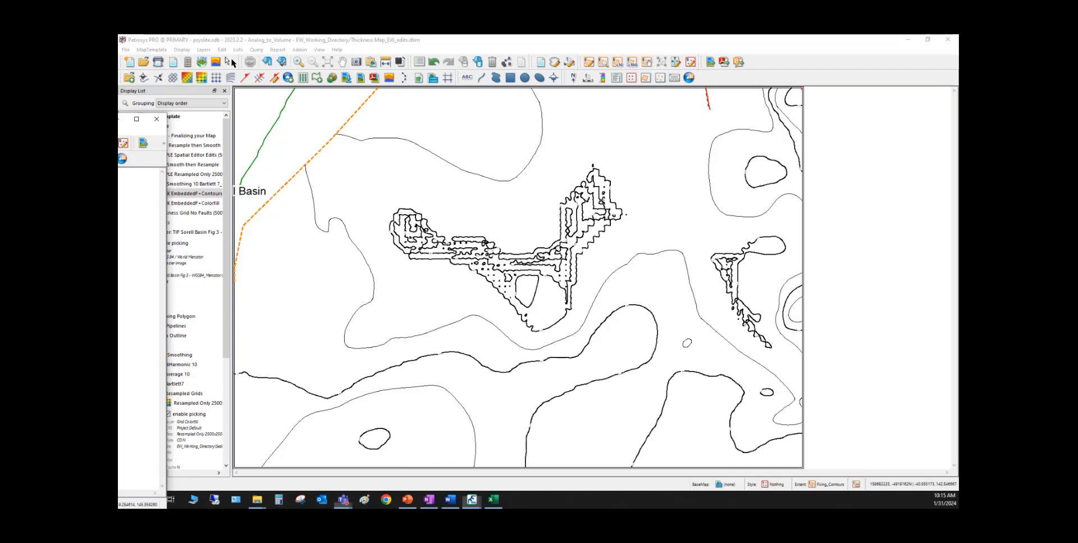
left_click_drag(119, 120, 118, 99)
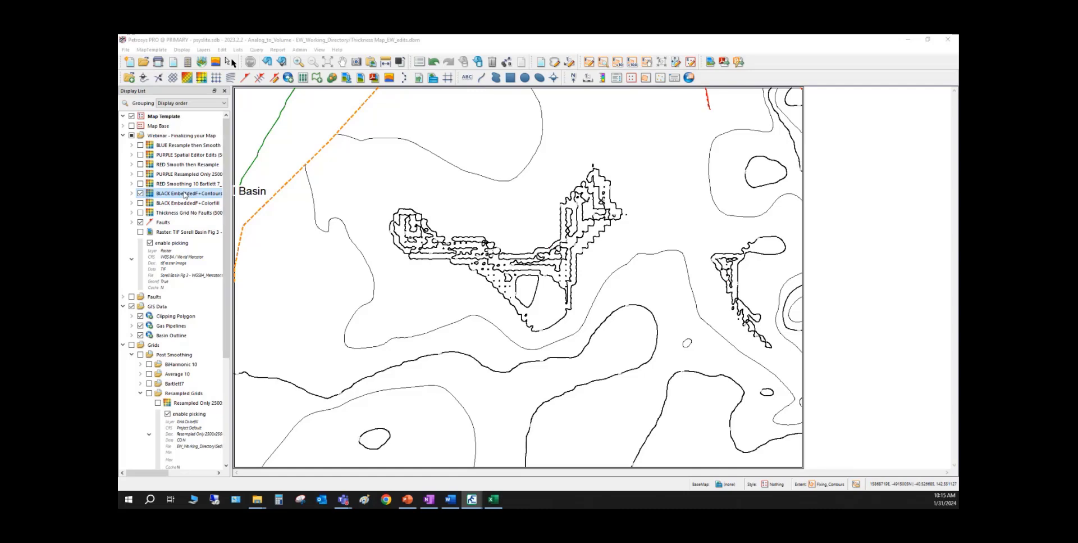
Open the BLACK embedded contours grid layer for editing in the Spatial Editor and hide its color fill
right_click(213, 198)
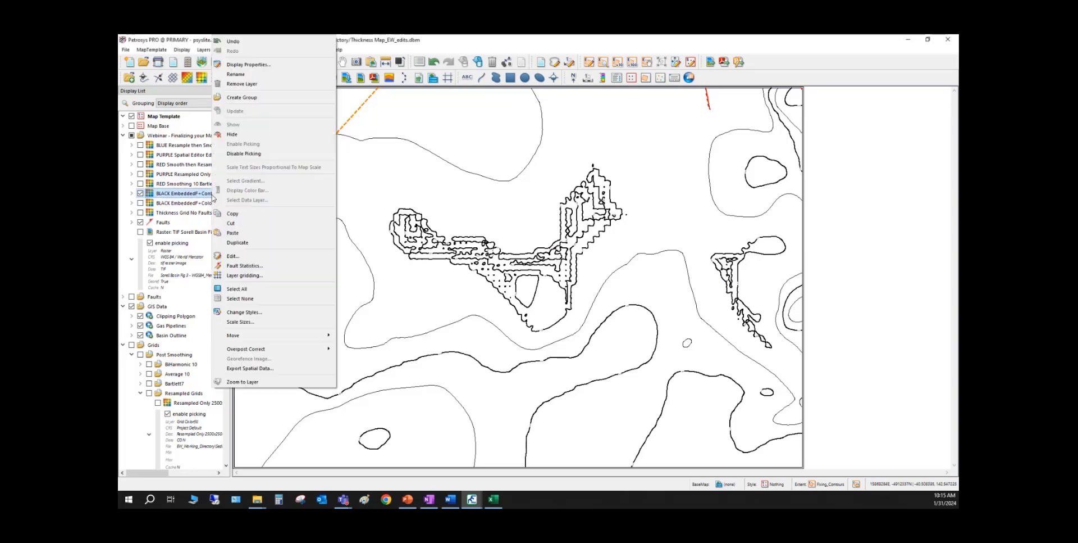
left_click(235, 258)
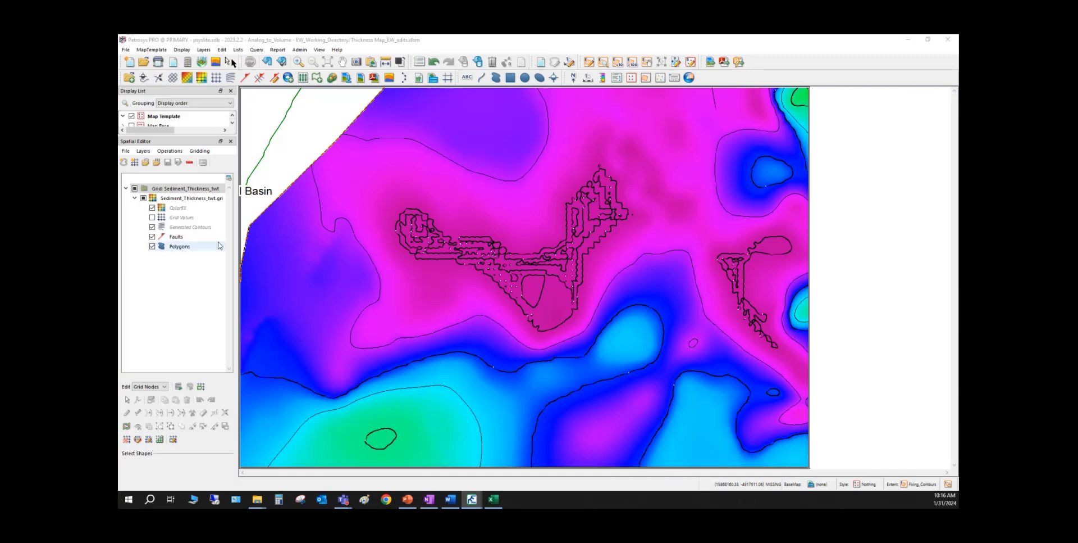
left_click(152, 208)
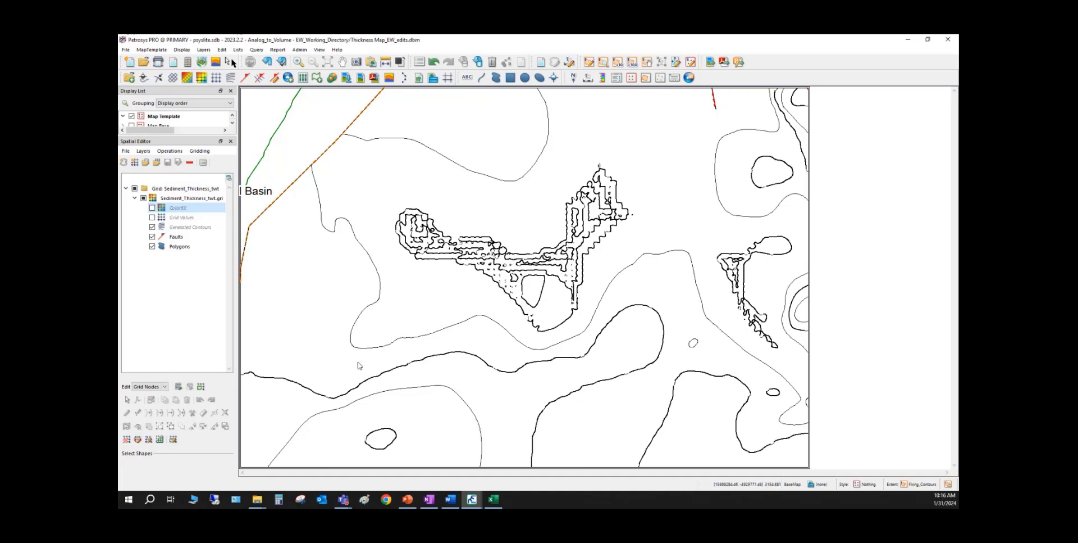
Change the Spatial Editor's edit target from grid nodes to Contours and select the contour south of the jagged area
left_click(433, 360)
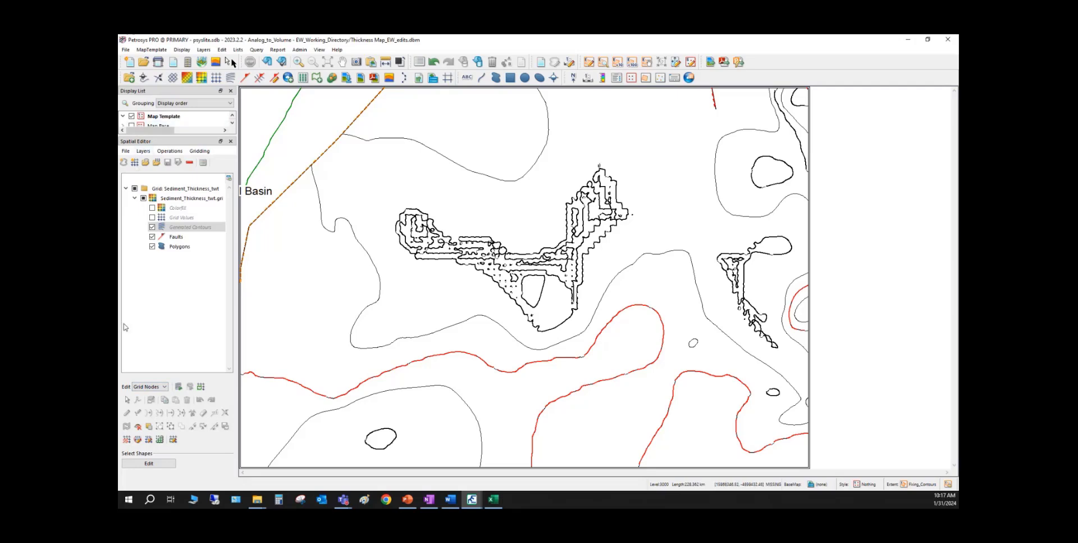
left_click(157, 389)
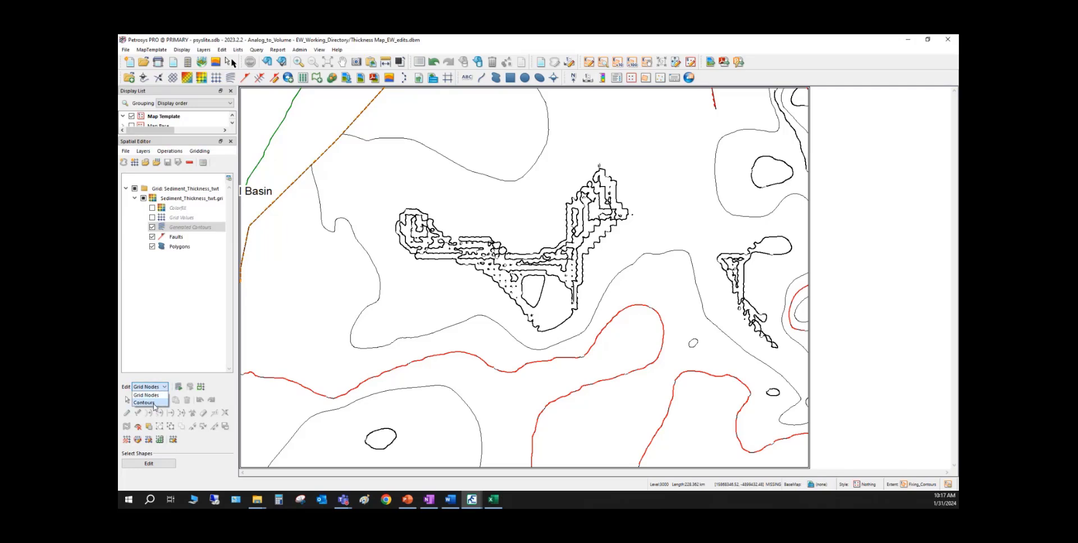
left_click(155, 402)
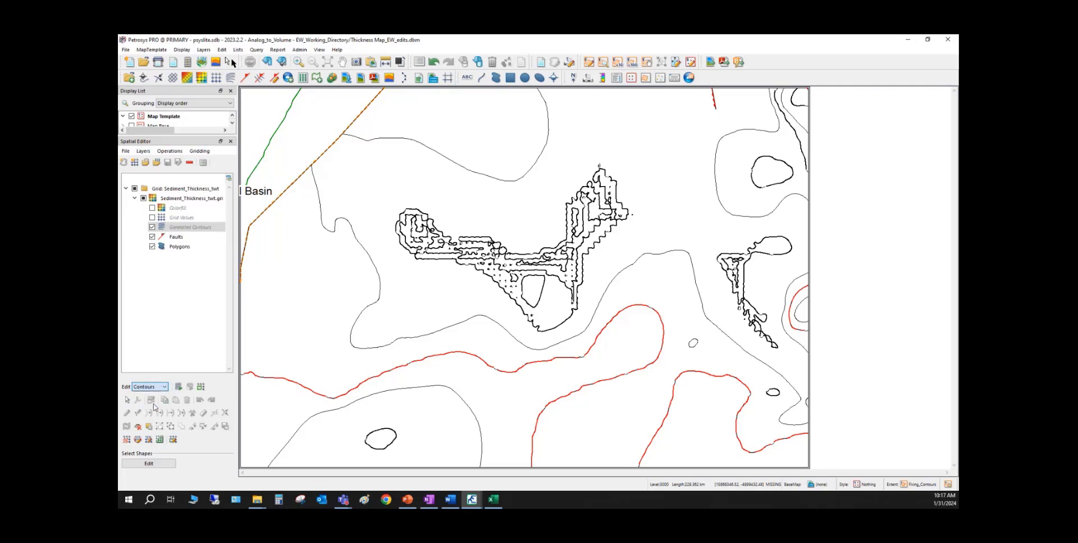
left_click(427, 337)
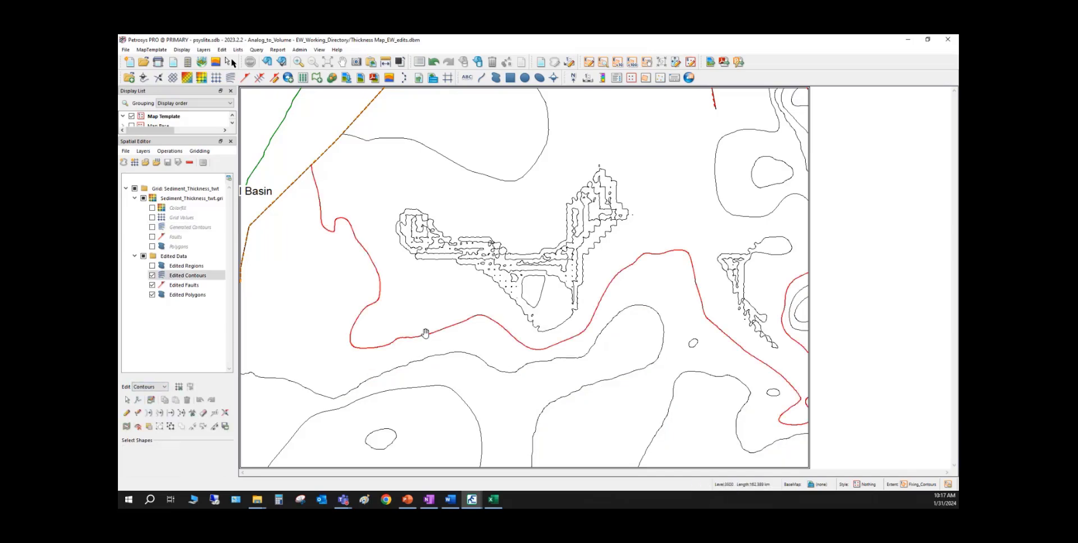
Smooth the long contour in the south, and the looping contour around the jagged area, using interactive Smooth Shapes
left_click(416, 360)
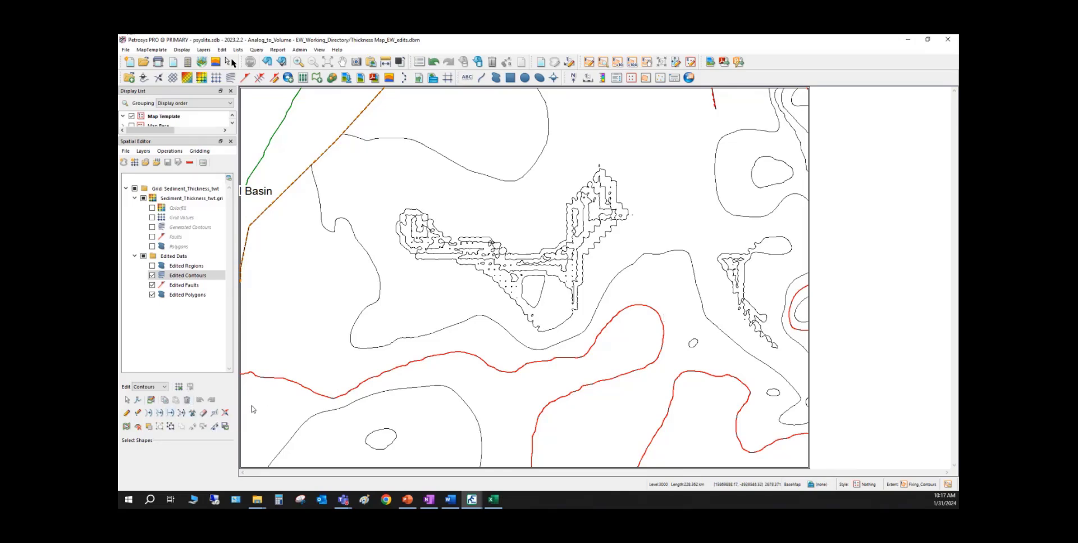
left_click(160, 413)
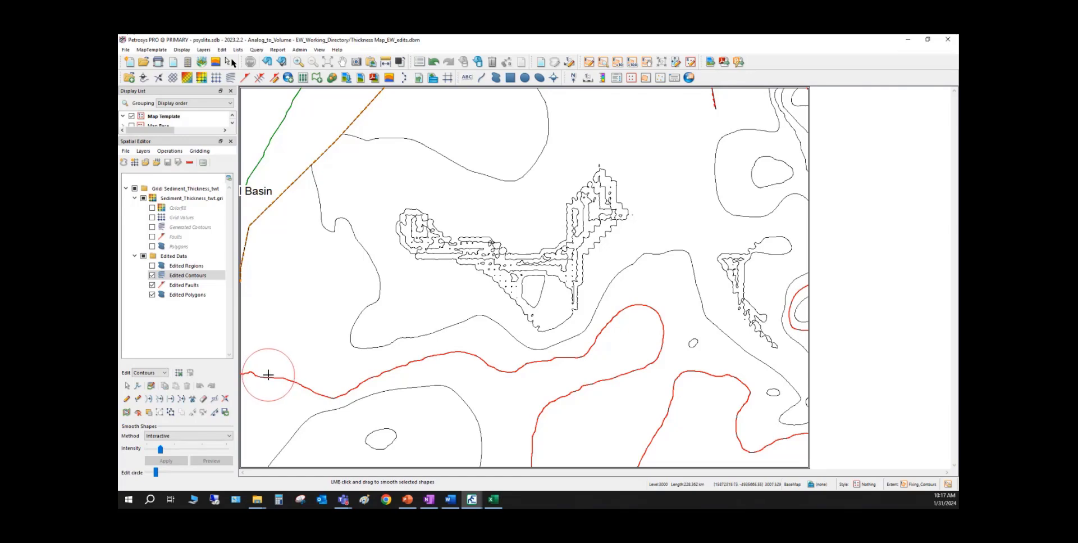
mouse_move(268, 374)
left_mouse_down()
mouse_move(340, 388)
mouse_move(435, 352)
mouse_move(545, 360)
mouse_move(568, 358)
mouse_move(612, 321)
mouse_move(640, 313)
mouse_move(665, 325)
mouse_move(659, 354)
mouse_move(578, 386)
mouse_move(527, 437)
mouse_move(580, 395)
mouse_move(638, 374)
mouse_move(659, 352)
mouse_move(657, 320)
mouse_move(635, 313)
mouse_move(560, 364)
mouse_move(431, 357)
mouse_move(325, 388)
mouse_move(277, 378)
left_mouse_up()
left_click(304, 331)
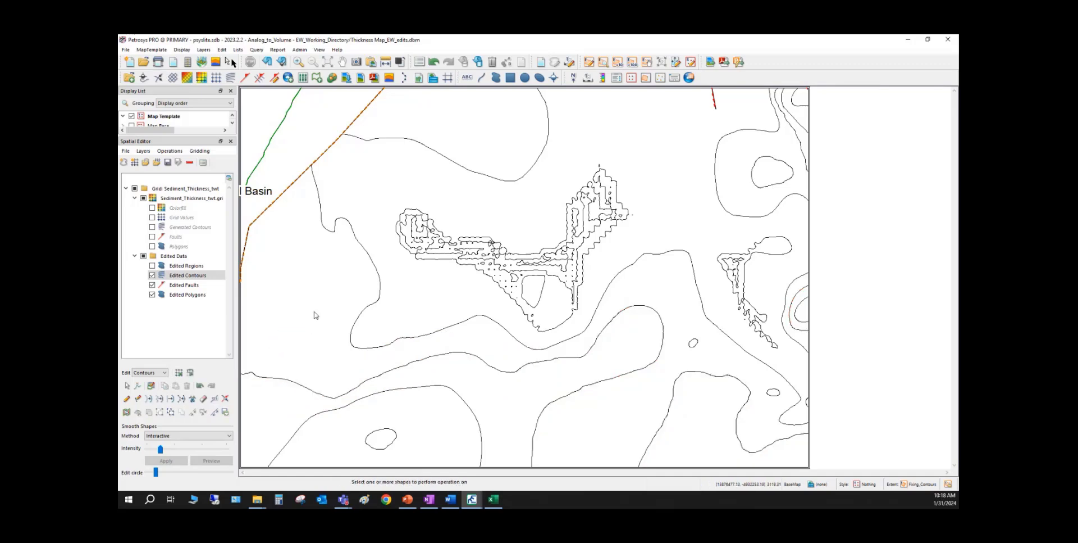
left_click(330, 228)
mouse_move(327, 221)
left_mouse_down()
mouse_move(372, 272)
mouse_move(359, 346)
mouse_move(464, 321)
mouse_move(521, 342)
left_mouse_up()
right_click(522, 342)
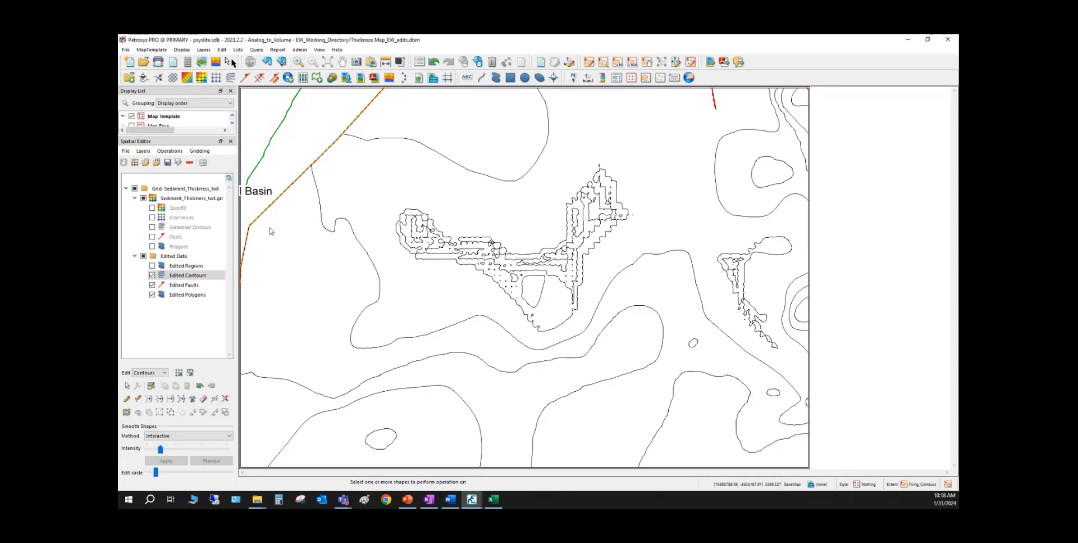
Preview the Regrid settings and modified area for the changed contours, and close them without regridding
left_click(204, 150)
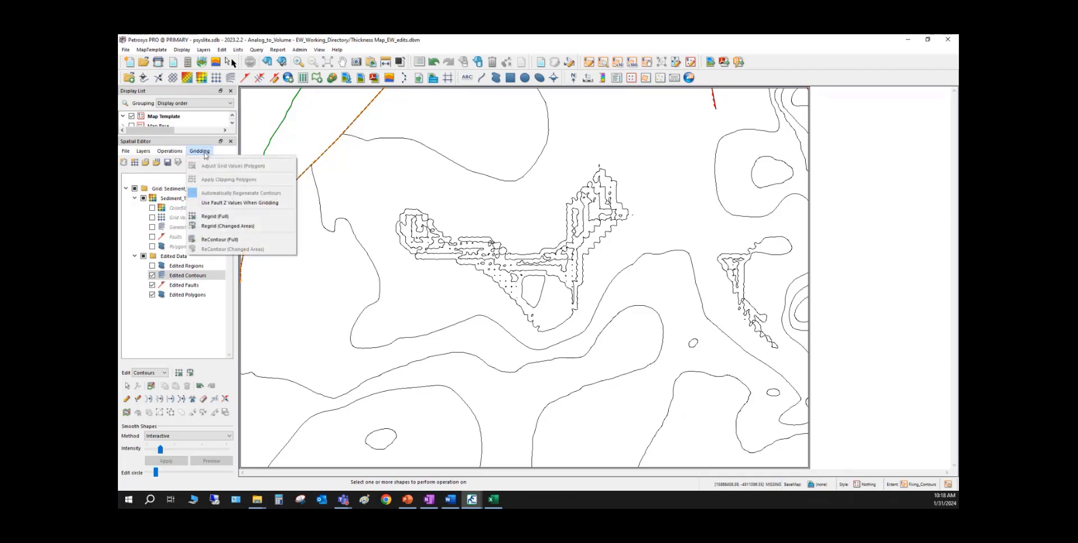
left_click(218, 226)
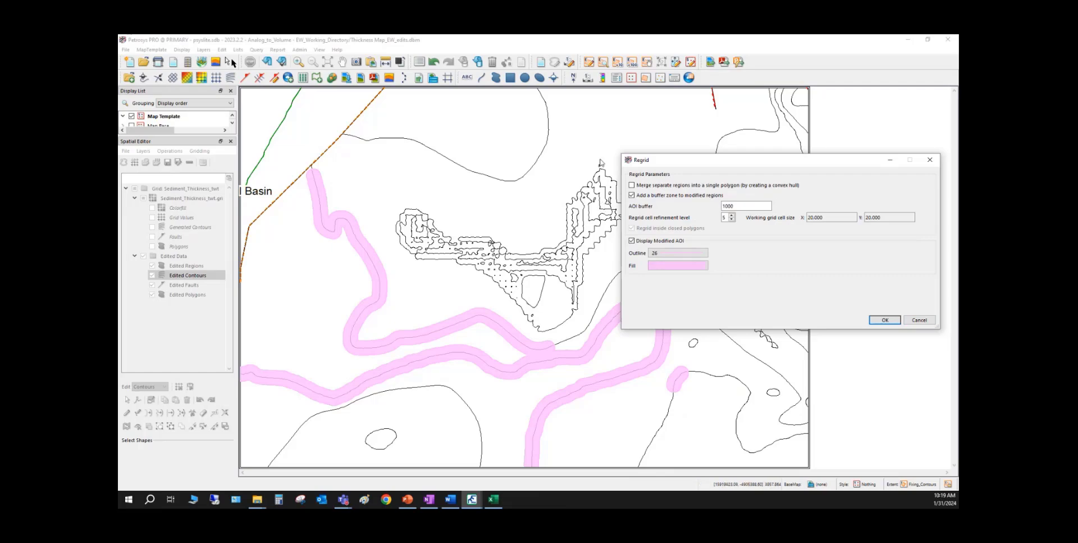
left_click(932, 323)
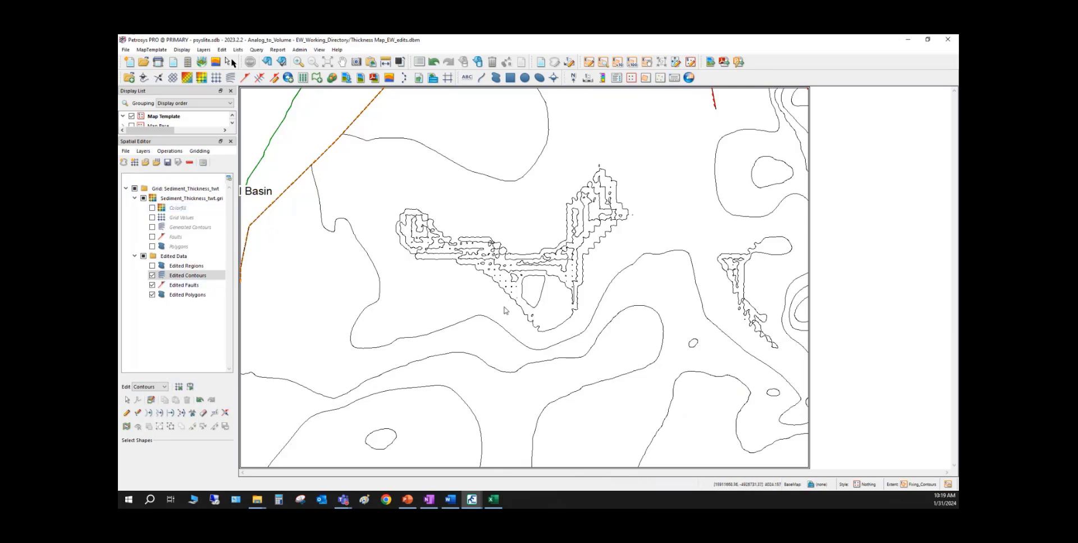
Check the levels of the inner and outer contours in the jagged central area
left_click(412, 224)
left_click(414, 233)
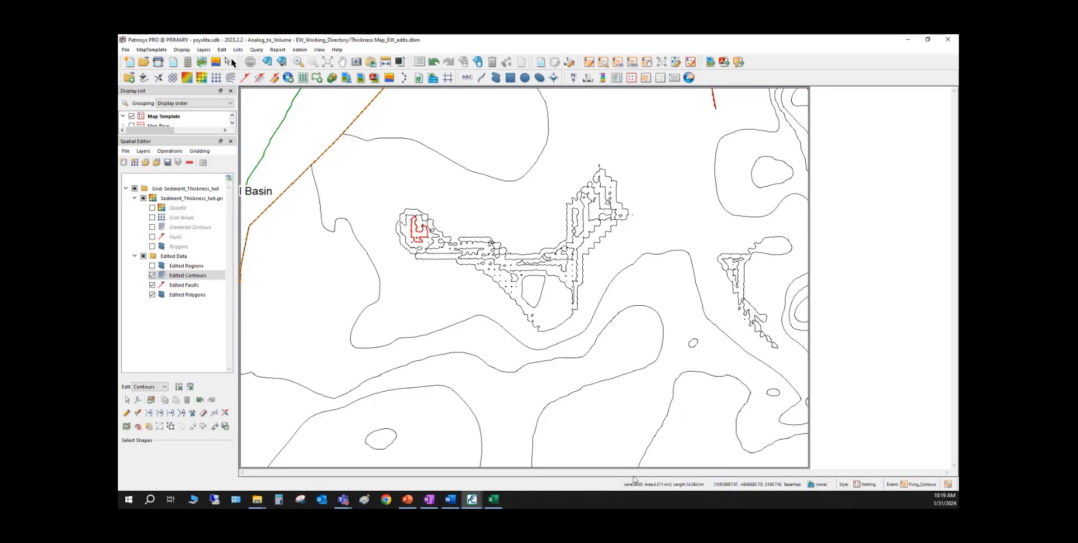
left_click(433, 257)
left_click(467, 235)
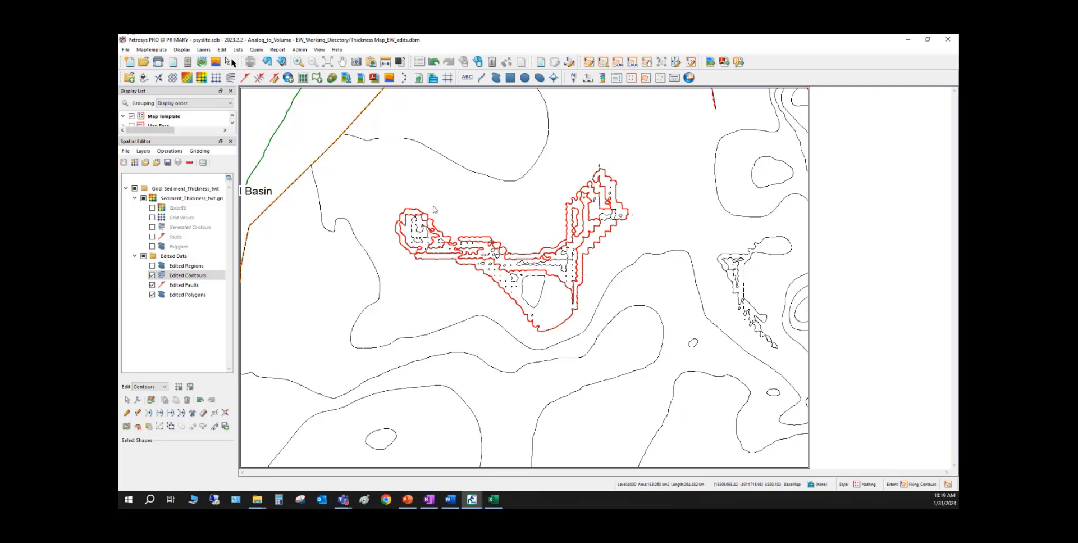
left_click(412, 226)
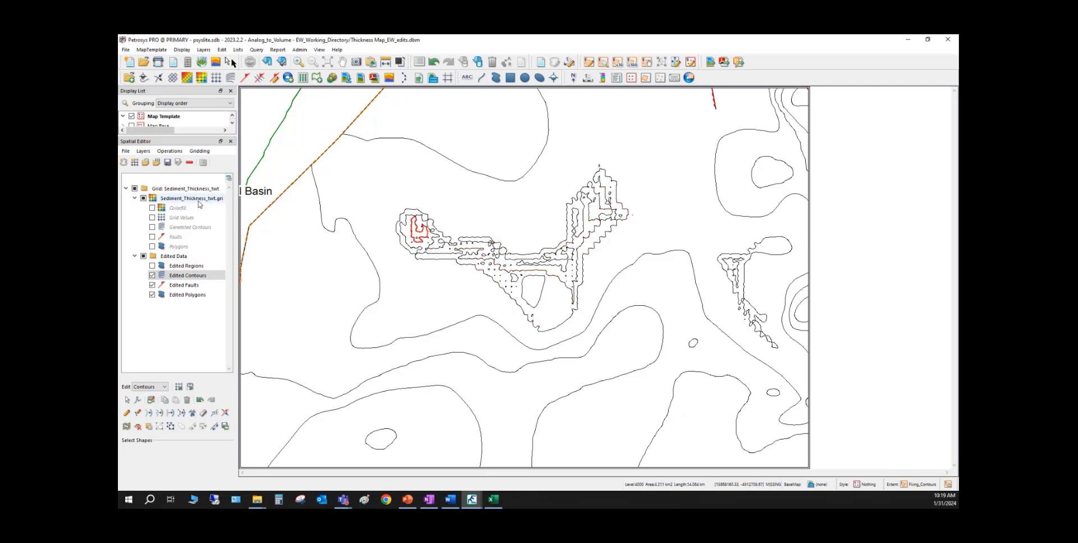
Return the Spatial Editor to Grid Nodes editing, accepting direct grid edits without gridding the changes, and show the generated contours
left_click(163, 387)
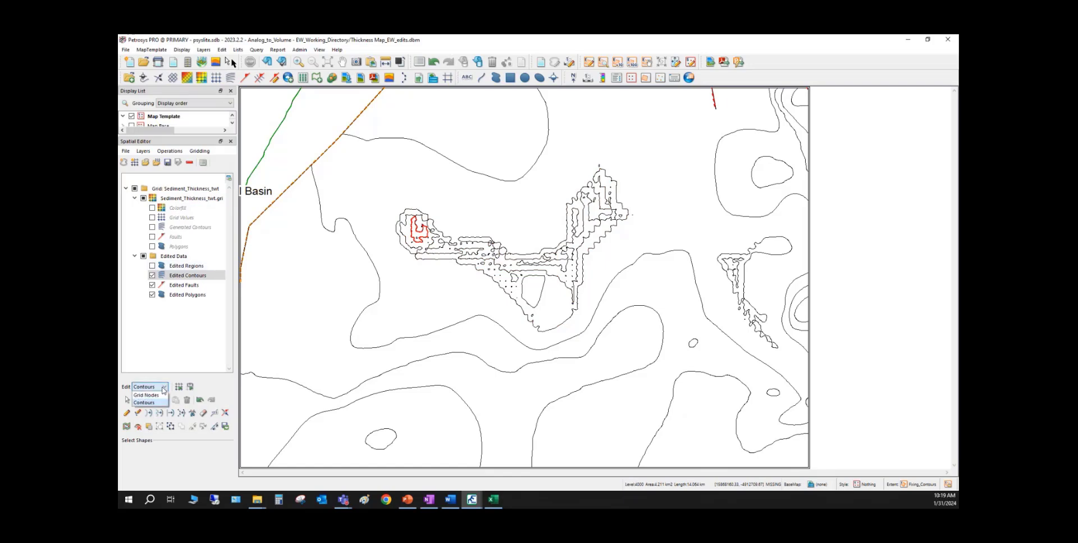
left_click(406, 285)
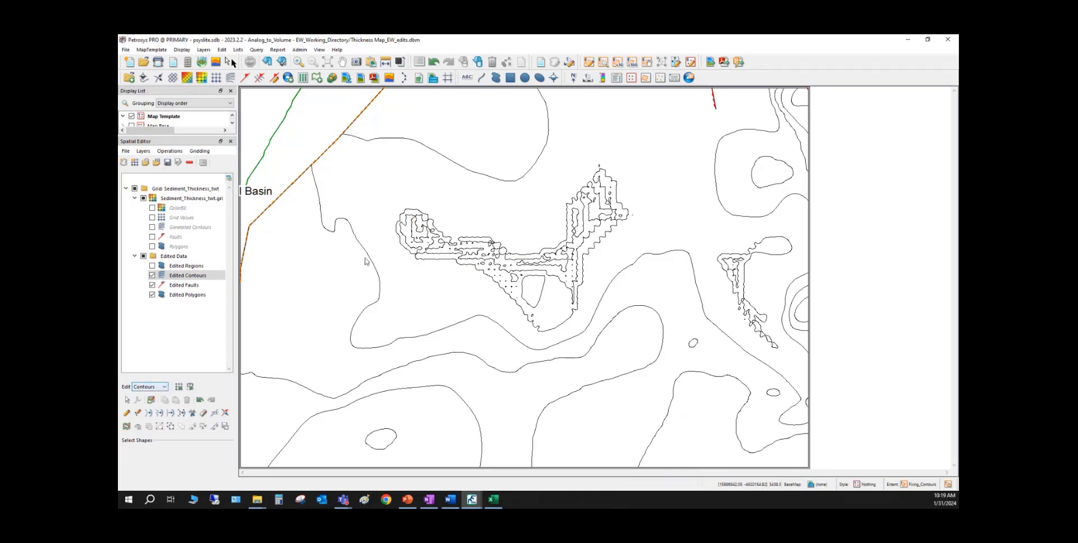
left_click(163, 387)
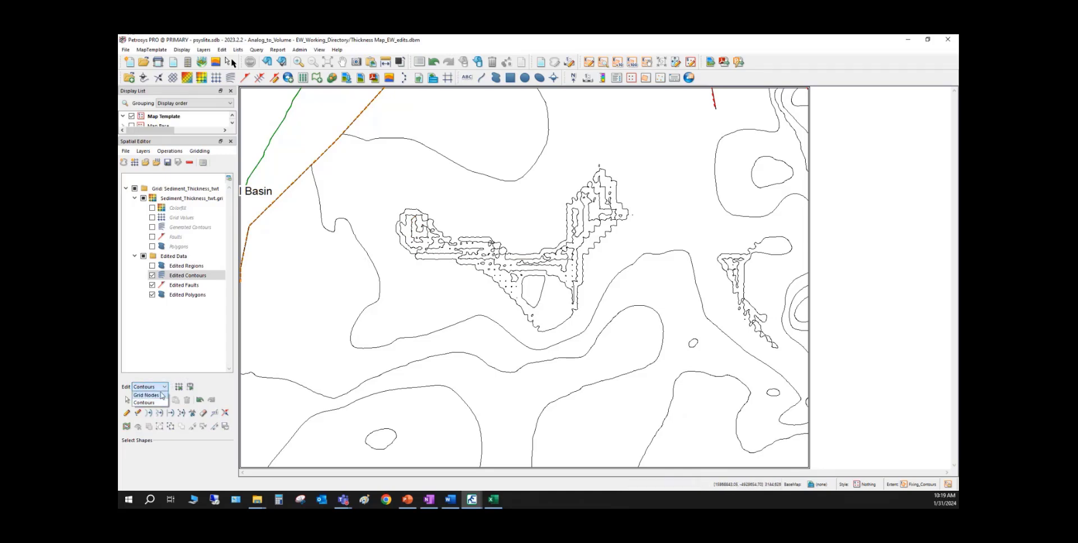
left_click(146, 394)
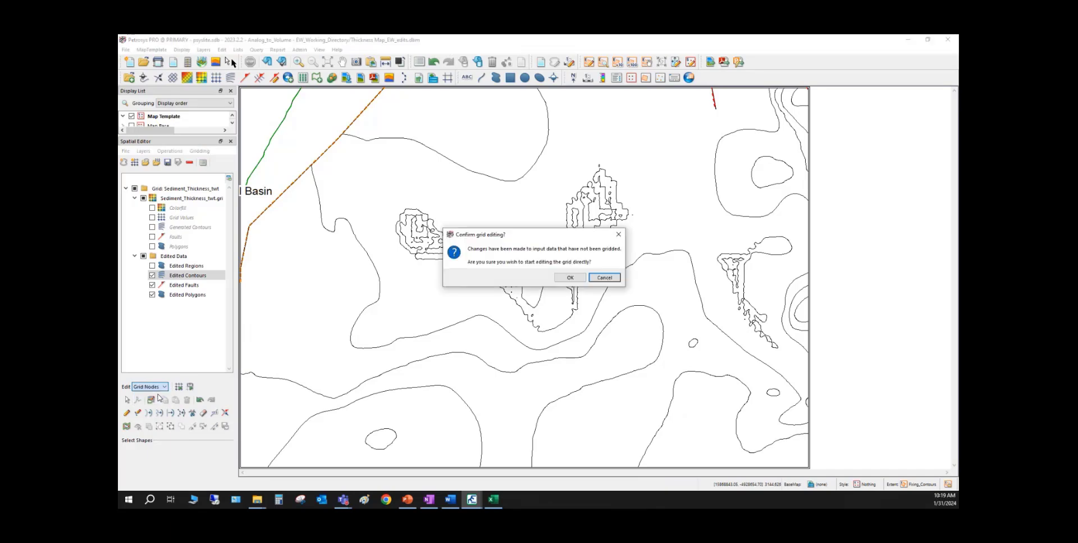
left_click(570, 277)
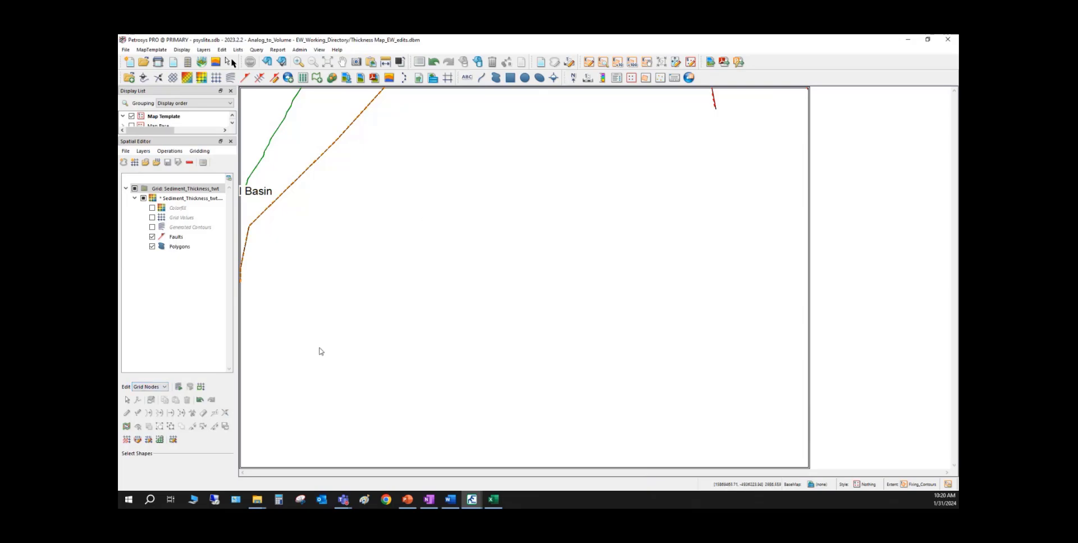
left_click(152, 226)
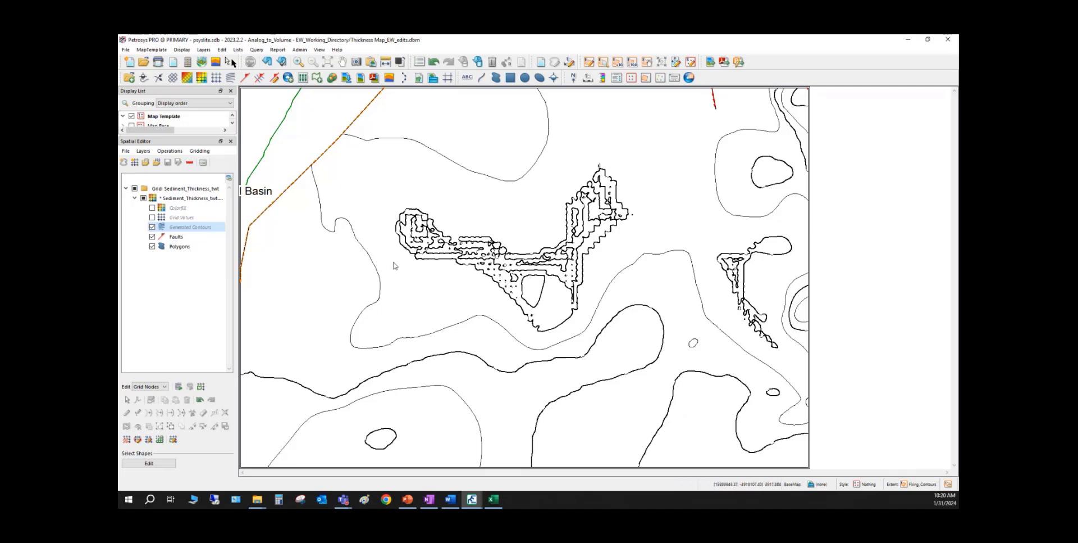
Set up a hand-picked polygon AOI adjustment of the Sediment_Thickness_twt grid, with Set Value mode at 4000 inside polygons
left_click(174, 440)
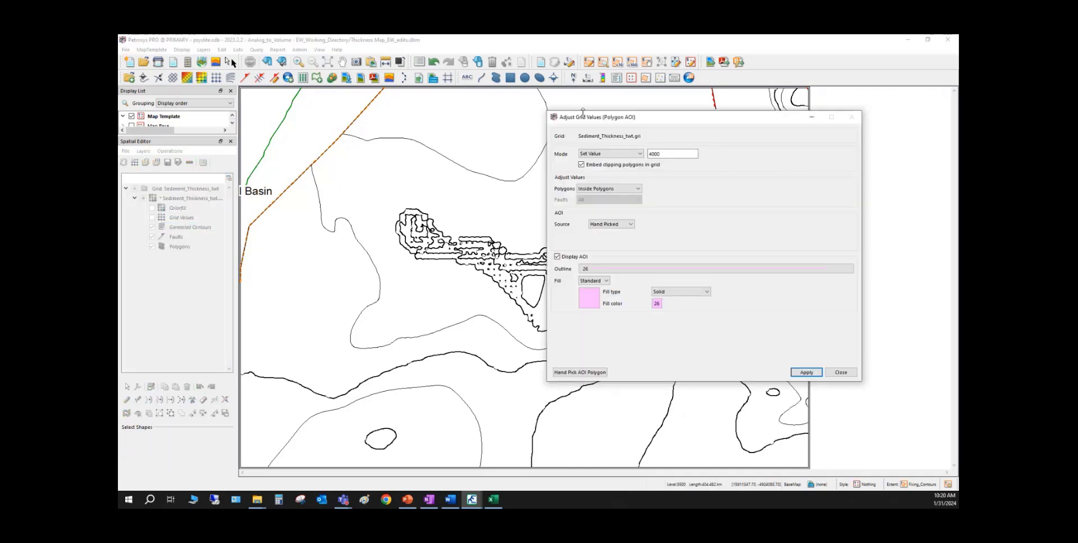
left_click_drag(597, 118, 709, 110)
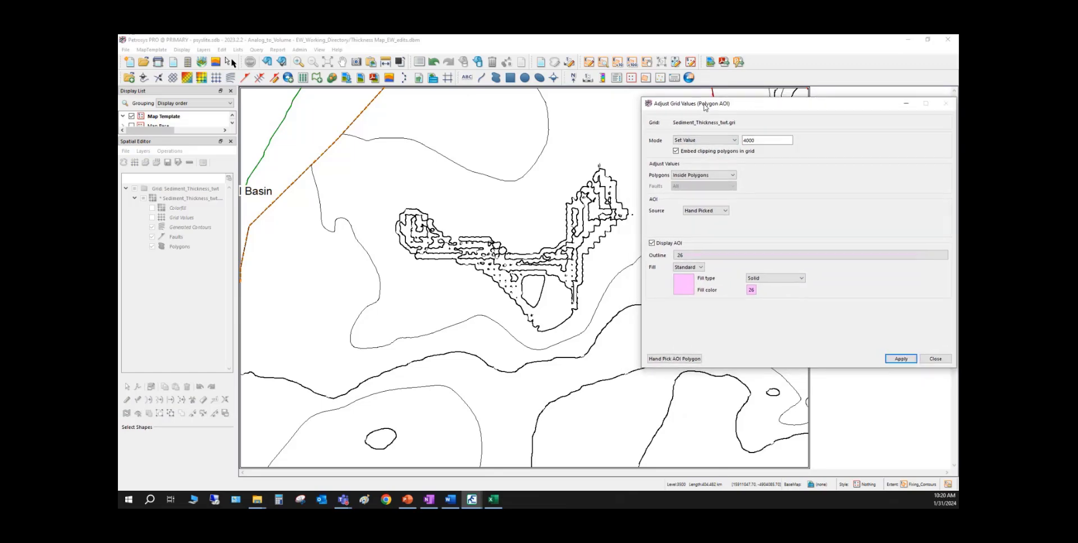
left_click(692, 140)
left_click(692, 148)
double_click(747, 140)
left_click_drag(736, 108, 719, 109)
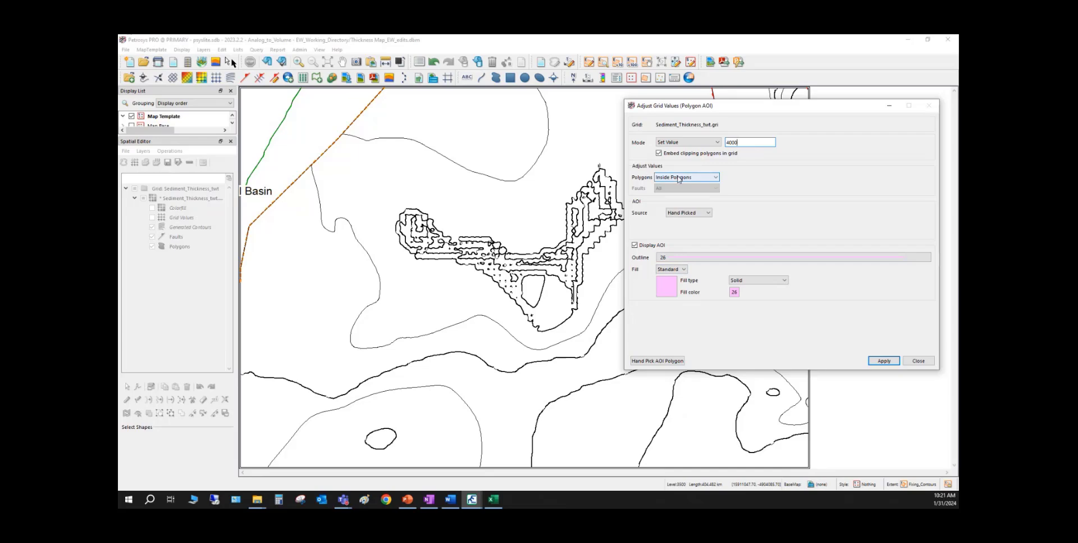
left_click_drag(687, 108, 738, 107)
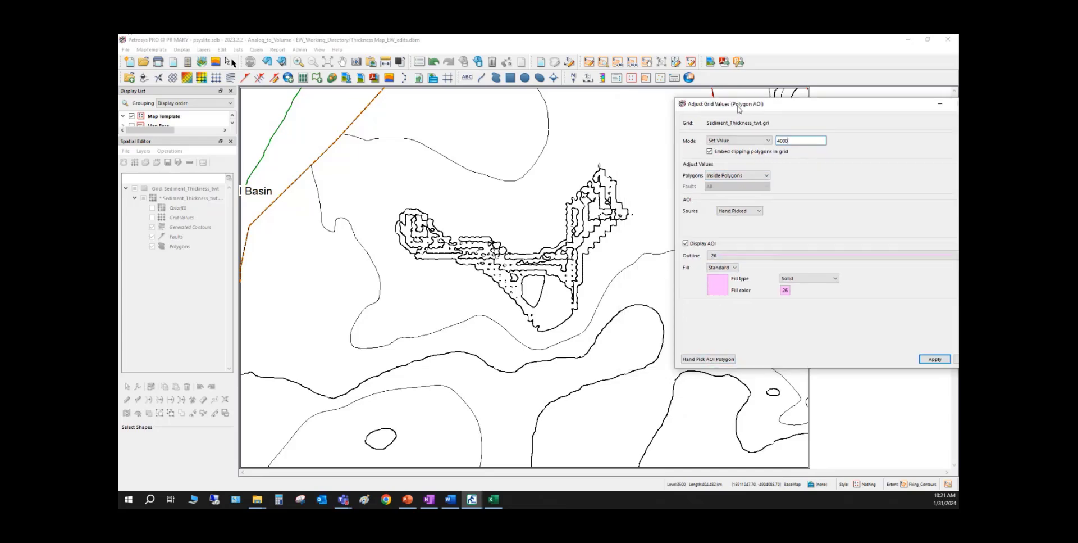
Hand-pick a closed AOI polygon tightly around the whole area of jagged contours in the centre of the map
left_click(708, 359)
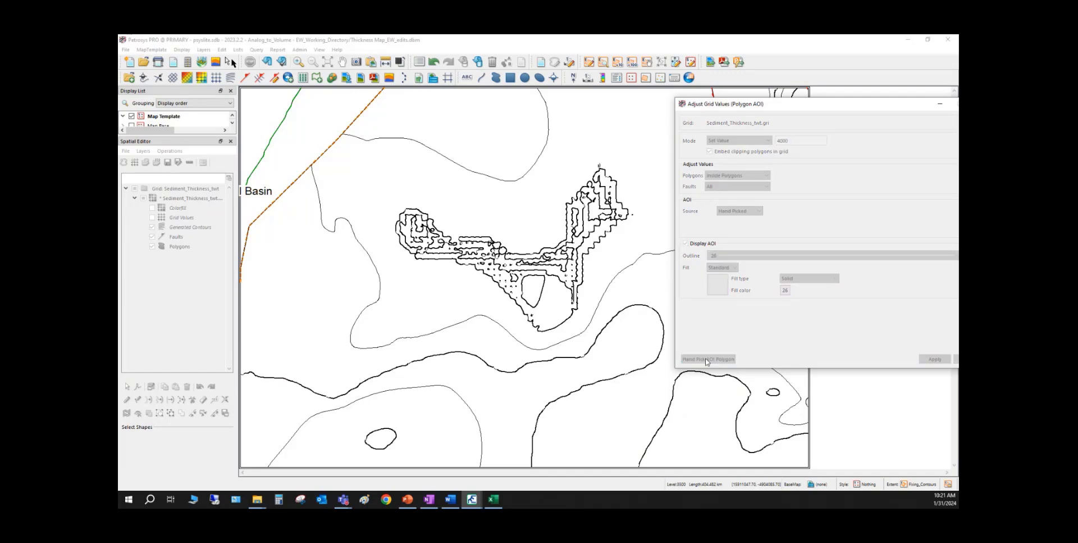
left_click(487, 230)
left_click(451, 227)
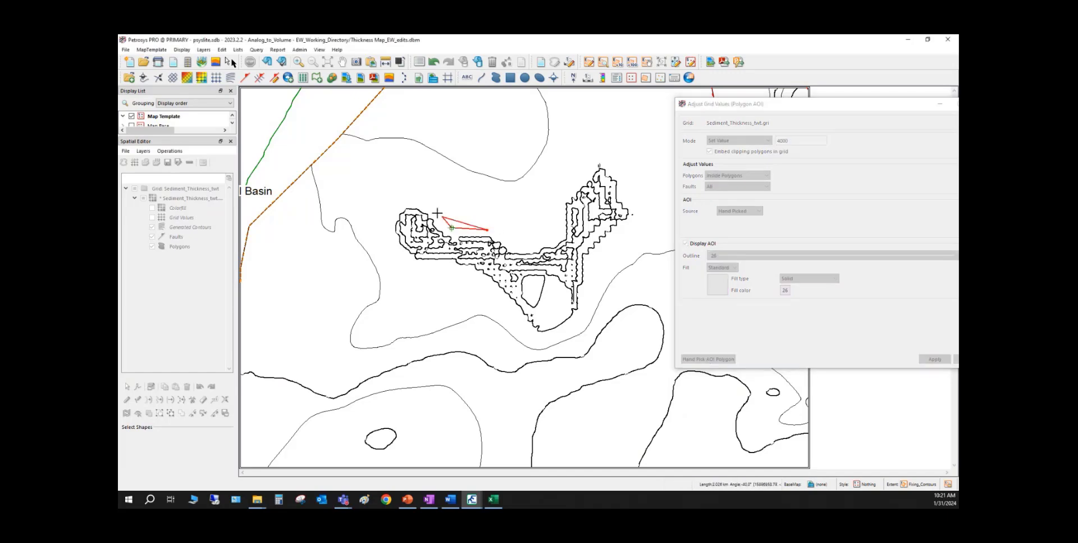
left_click(428, 207)
left_click(412, 203)
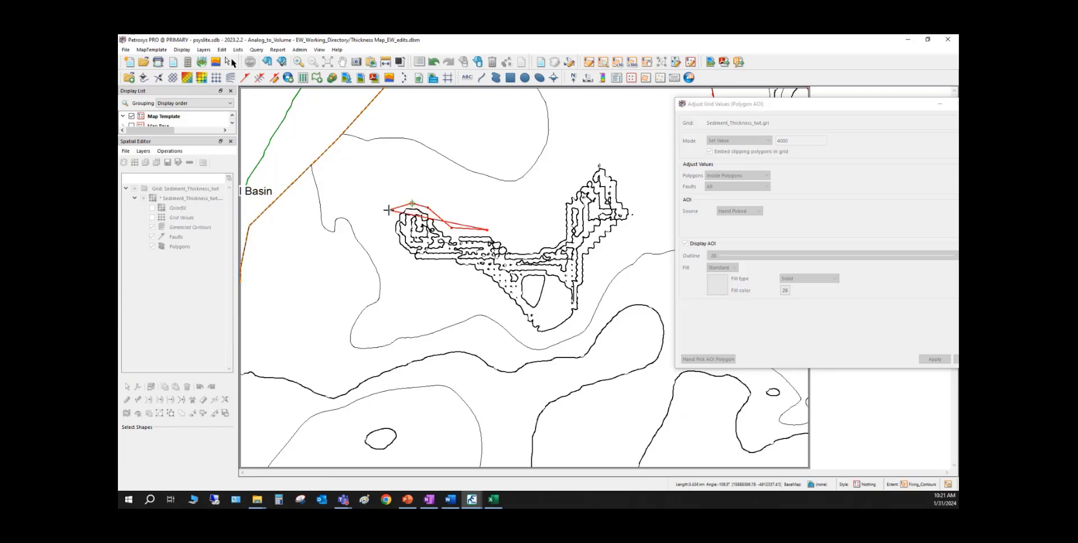
left_click(390, 210)
left_click(382, 229)
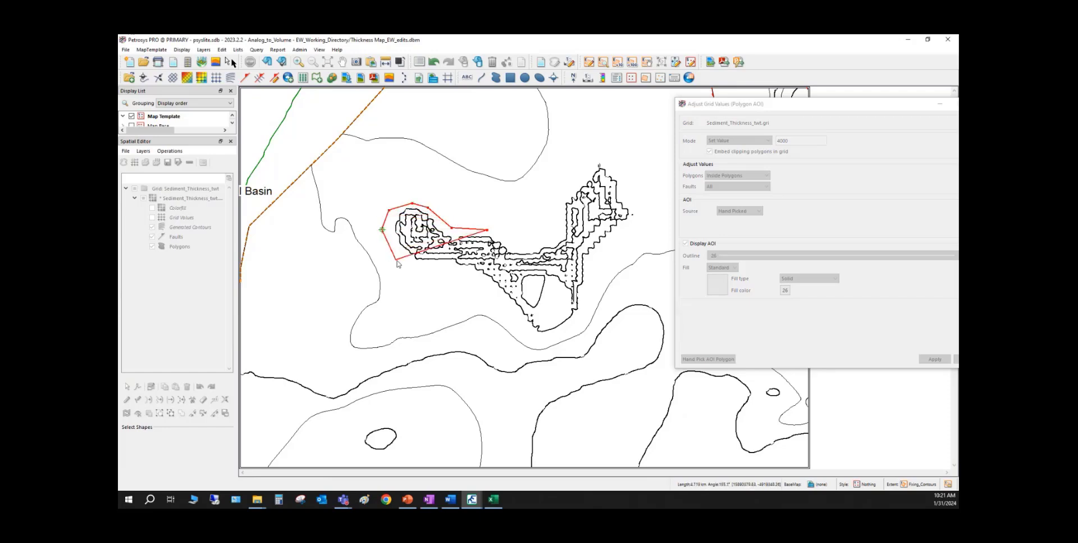
left_click(396, 260)
left_click(420, 272)
left_click(450, 272)
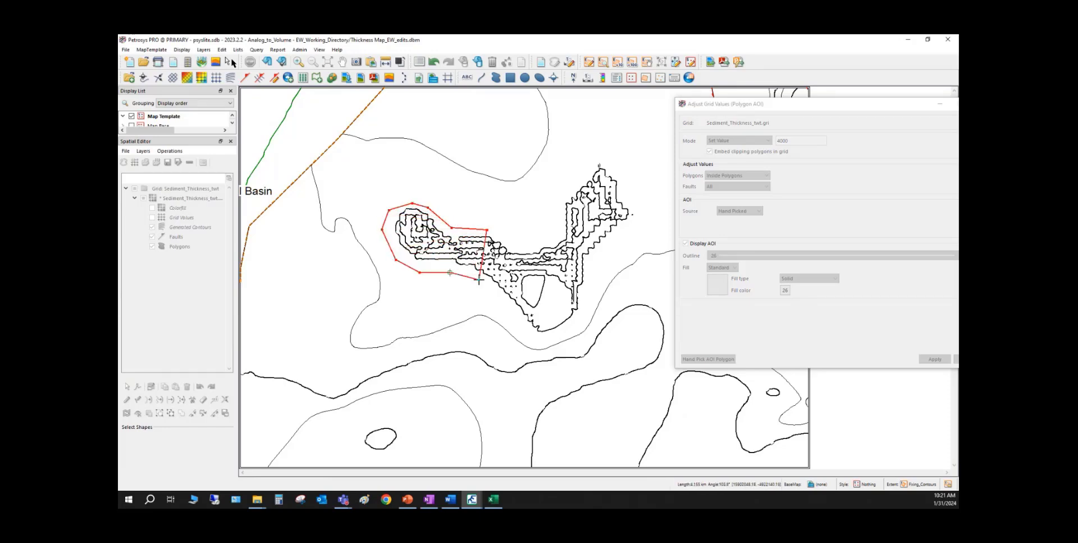
left_click(479, 279)
left_click(499, 295)
left_click(515, 313)
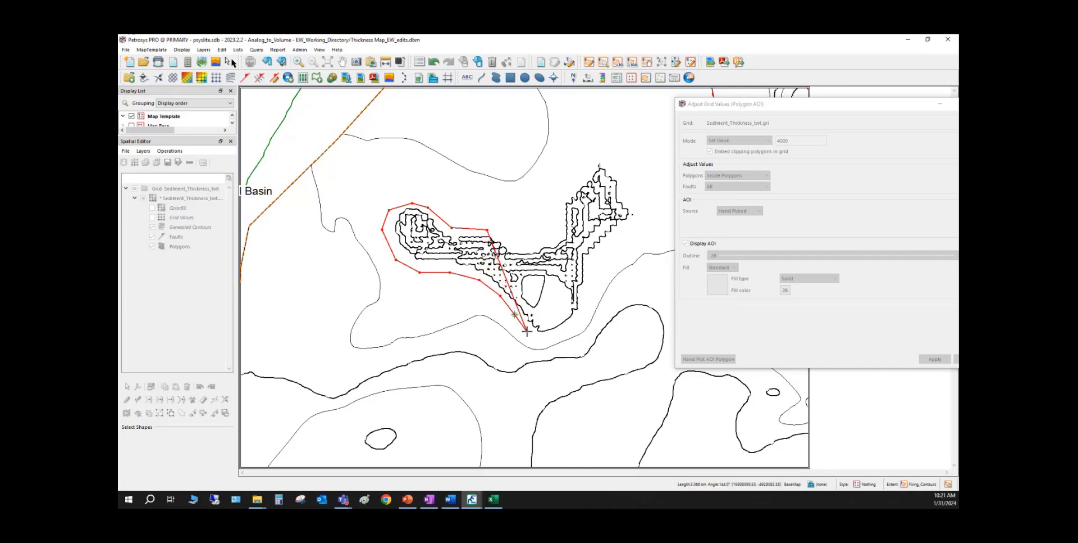
key("BackSpace")
key("BackSpace")
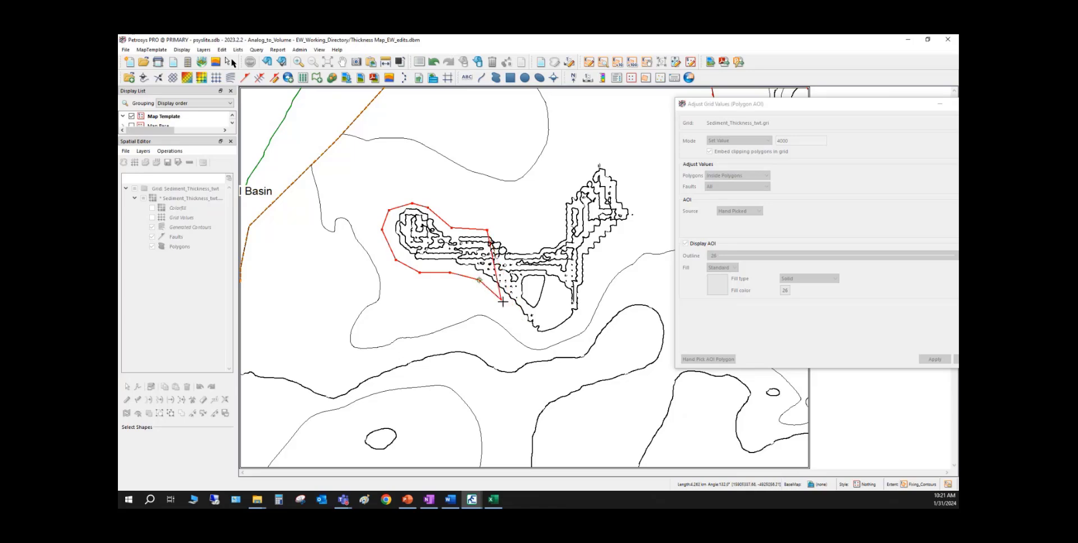
left_click(503, 302)
left_click(523, 327)
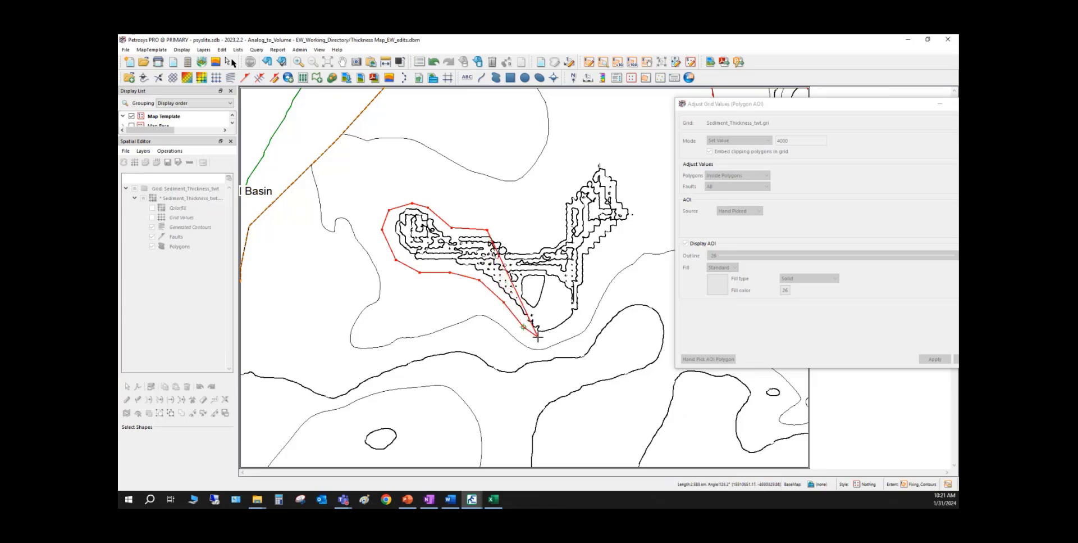
left_click(538, 336)
left_click(558, 335)
left_click(587, 308)
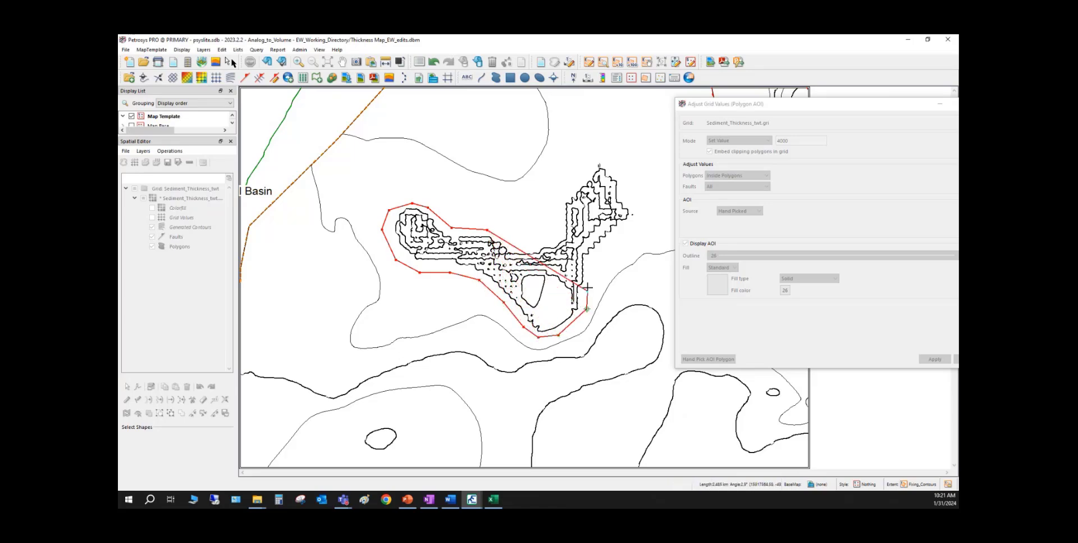
left_click(589, 279)
left_click(594, 259)
left_click(606, 242)
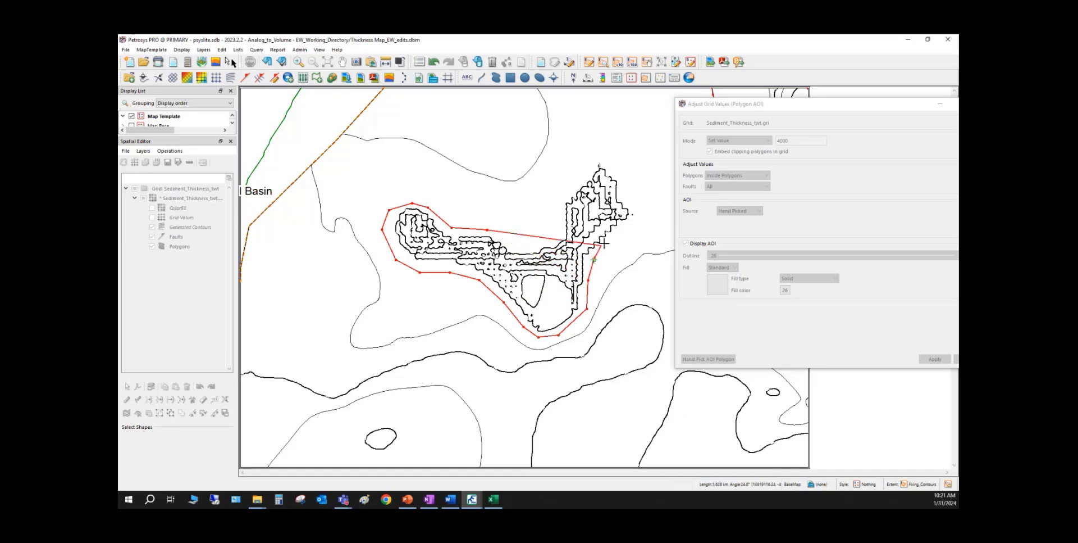
left_click(635, 224)
left_click(639, 214)
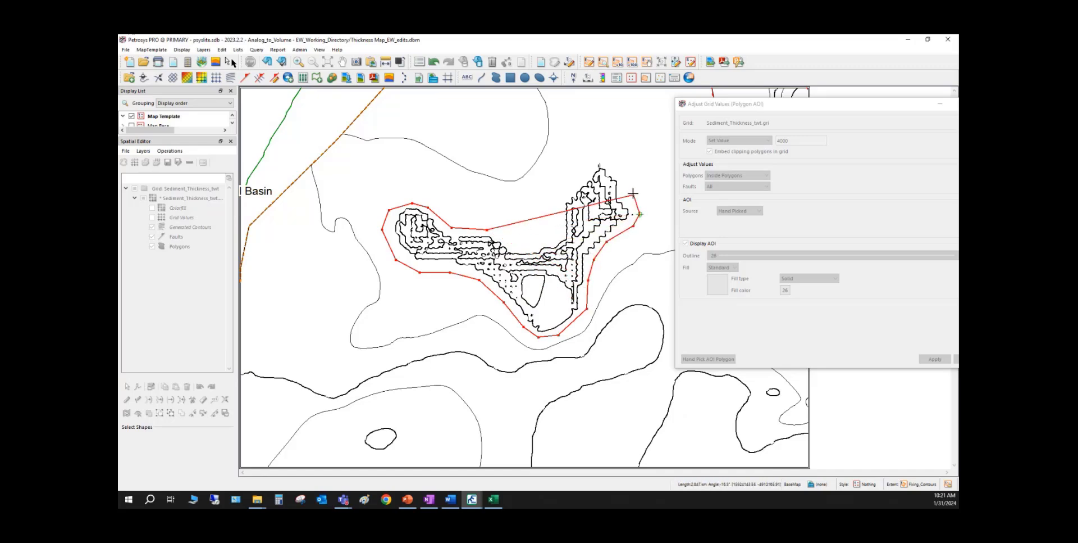
left_click(633, 192)
left_click(618, 173)
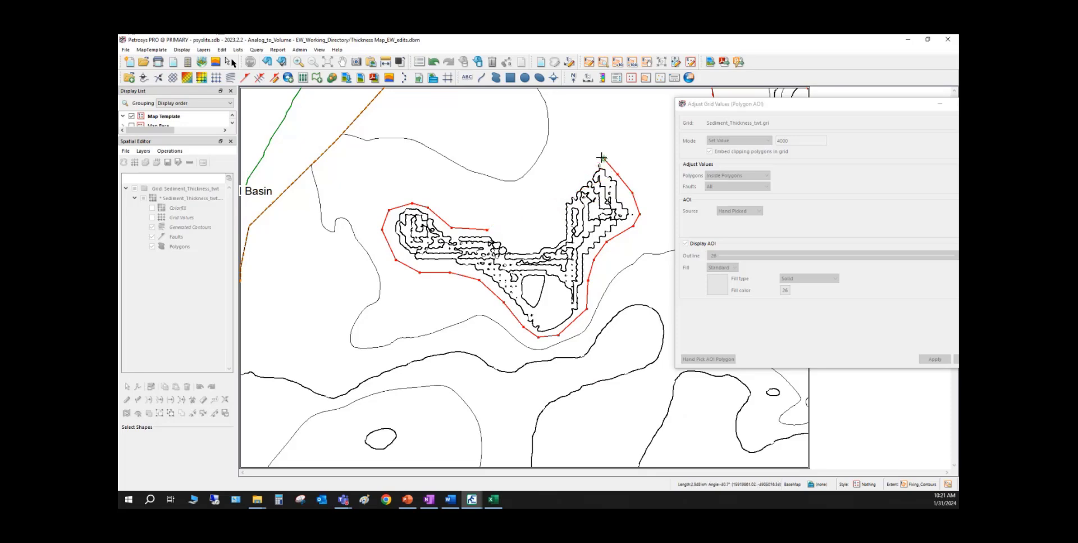
double_click(591, 157)
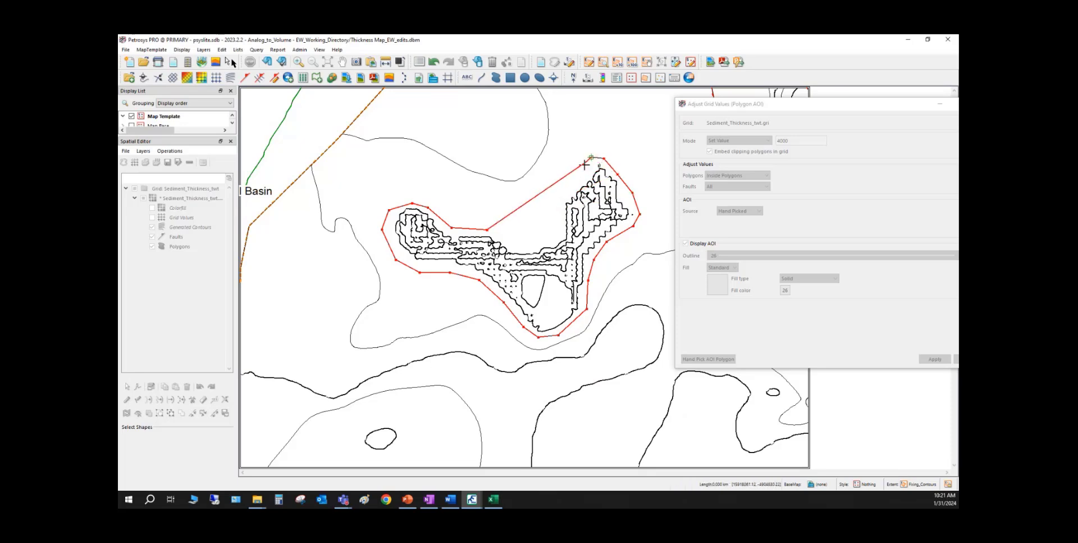
left_click(578, 172)
left_click(567, 184)
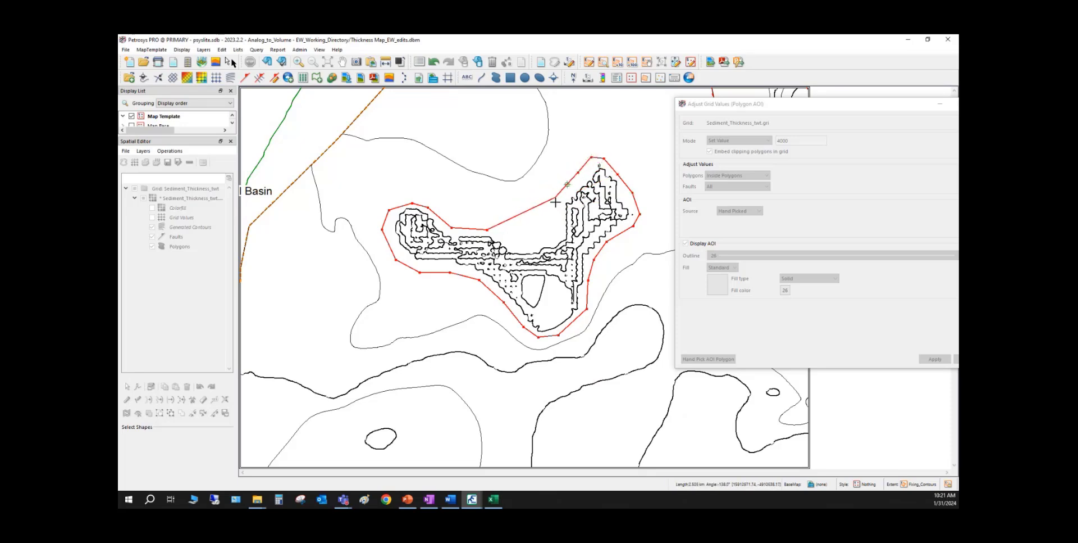
left_click(556, 202)
left_click(554, 224)
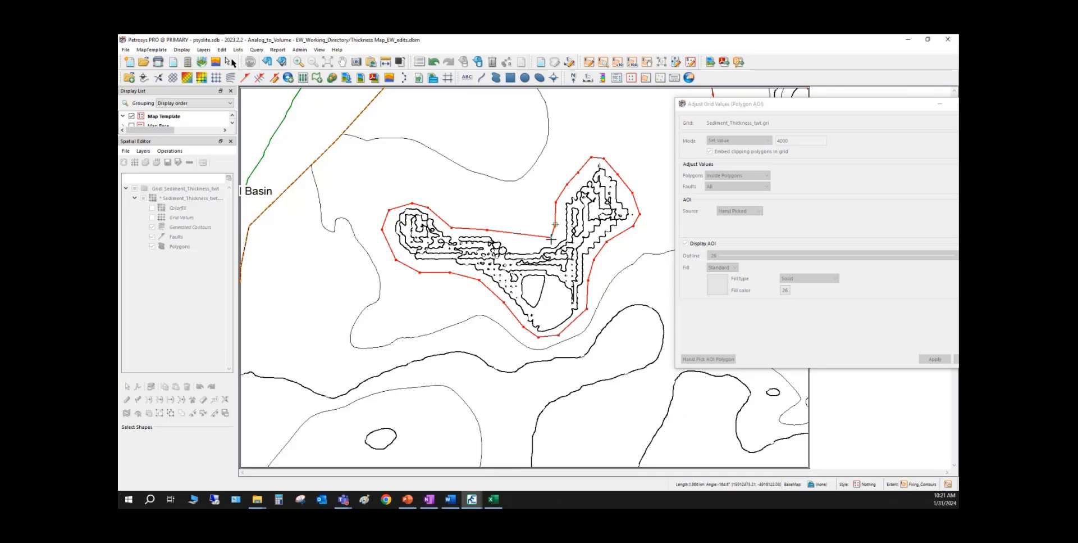
left_click(551, 240)
left_click(529, 244)
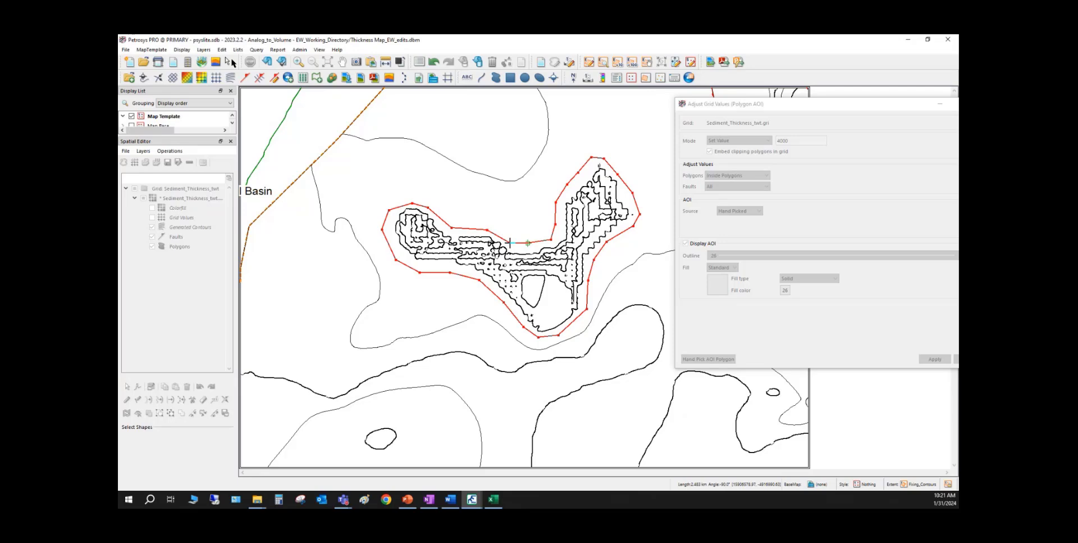
double_click(510, 243)
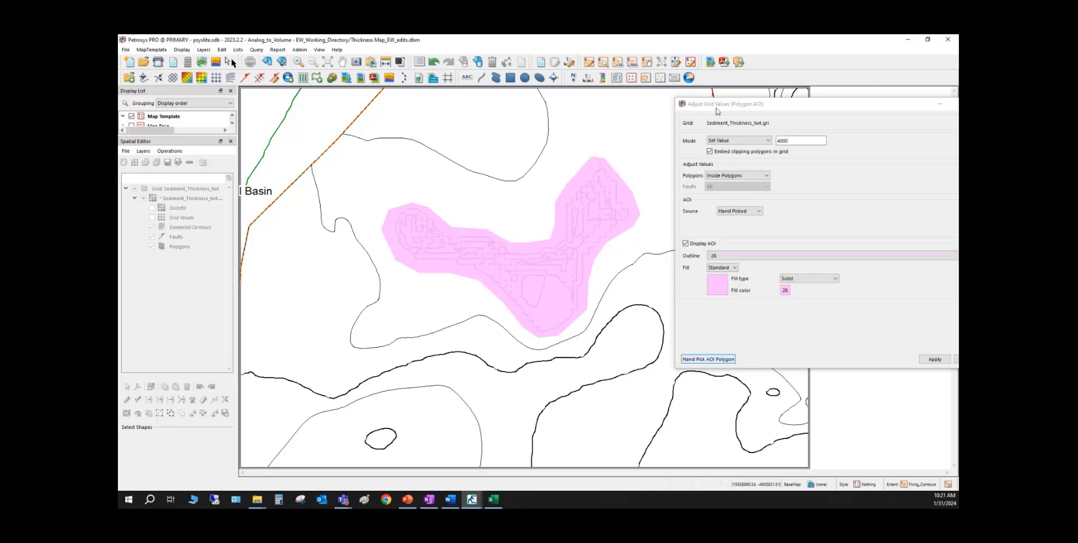
Apply the value adjustment to the grid nodes inside the hand-picked polygon and close the settings
left_click_drag(717, 107, 659, 105)
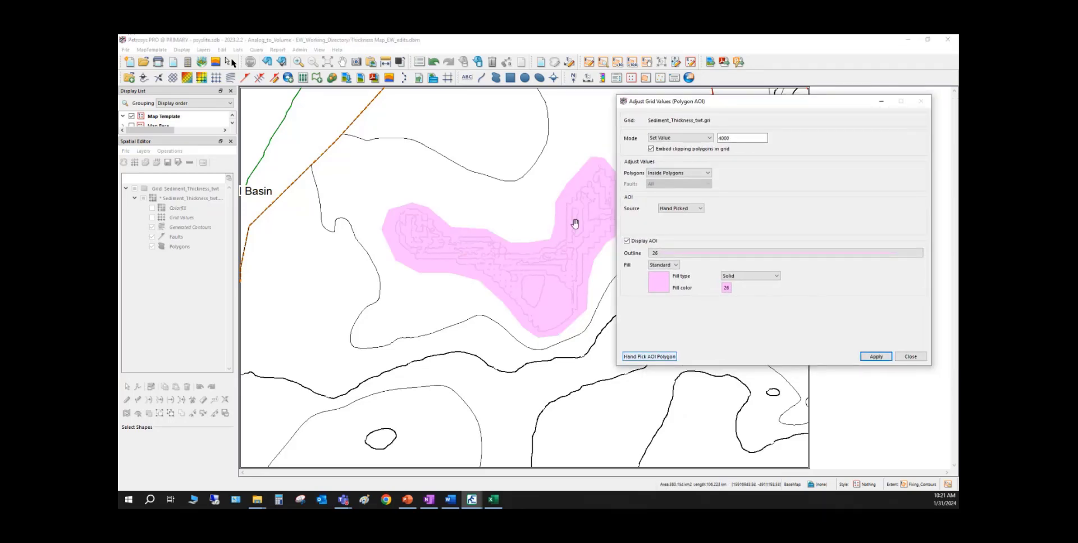
left_click(876, 356)
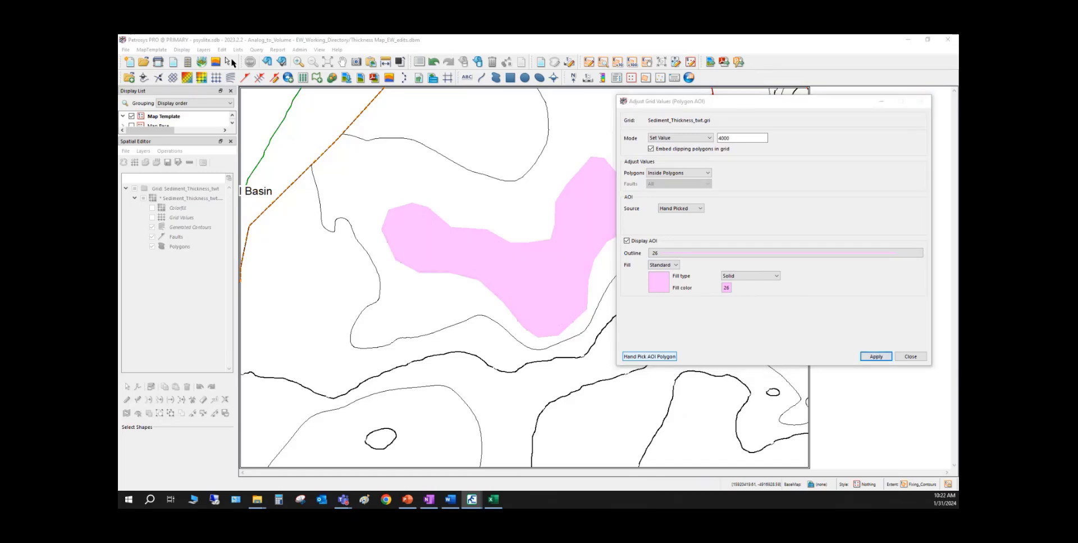
left_click(911, 356)
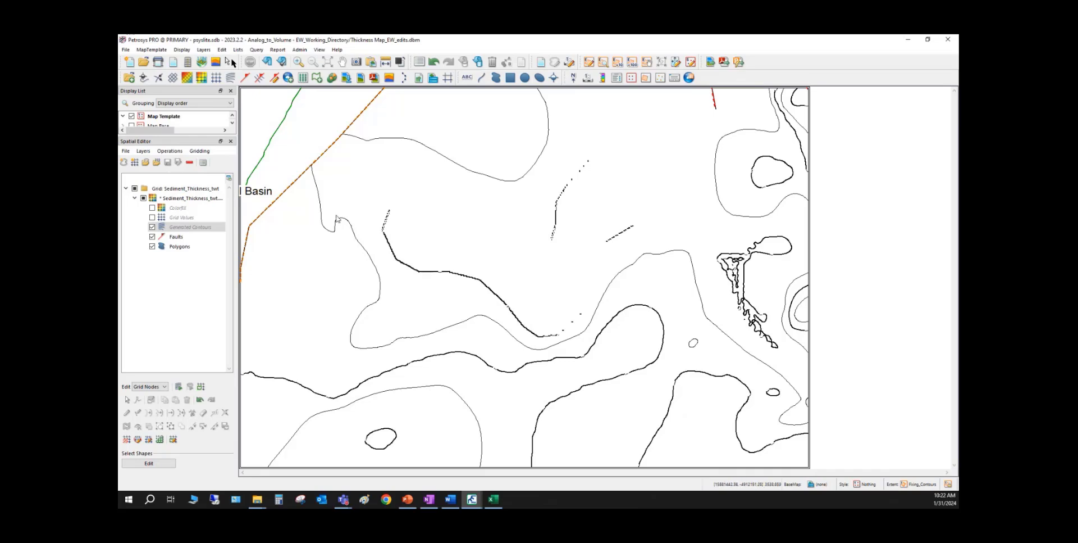
left_click(206, 200)
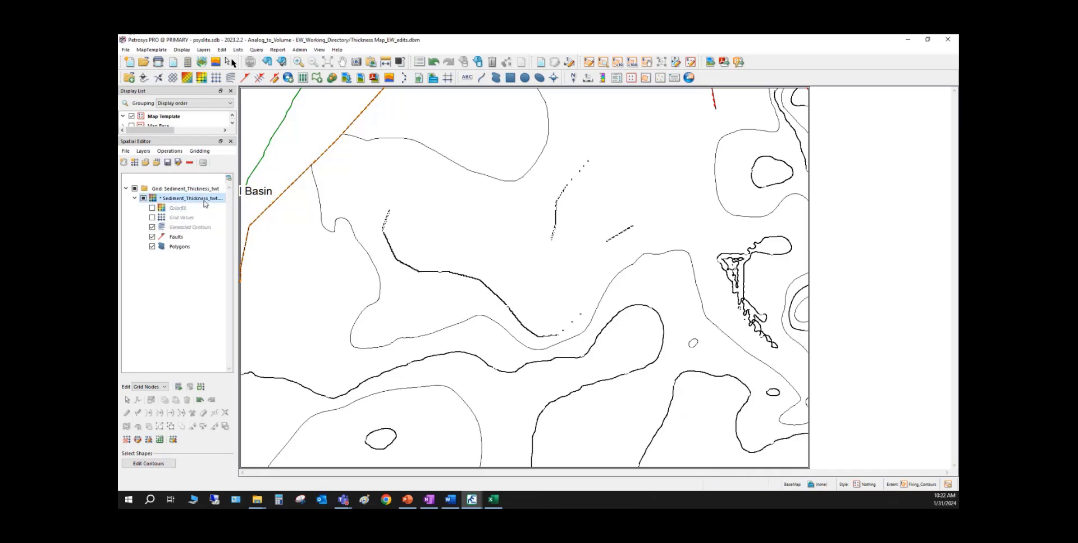
left_click(126, 152)
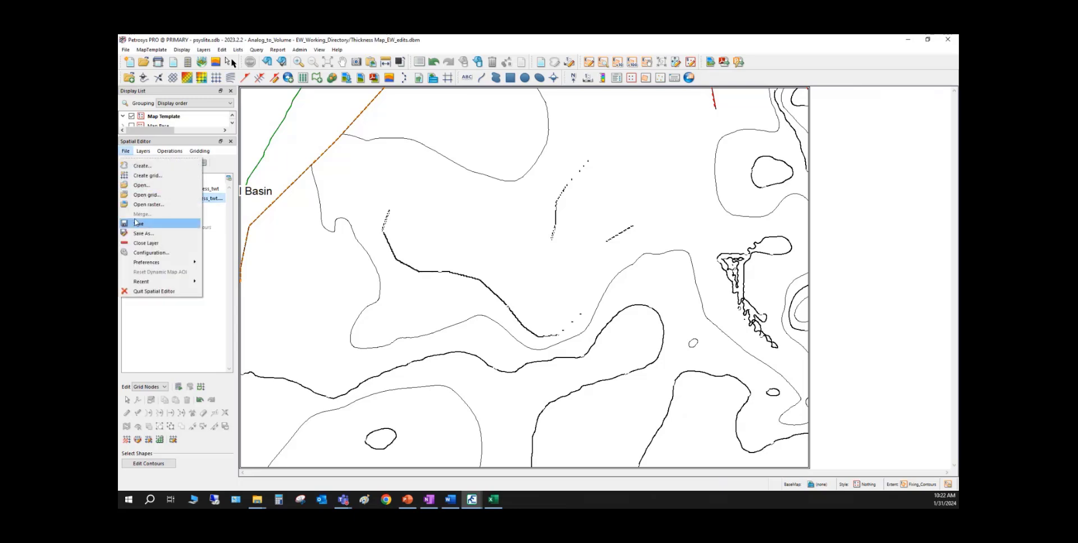
left_click(151, 143)
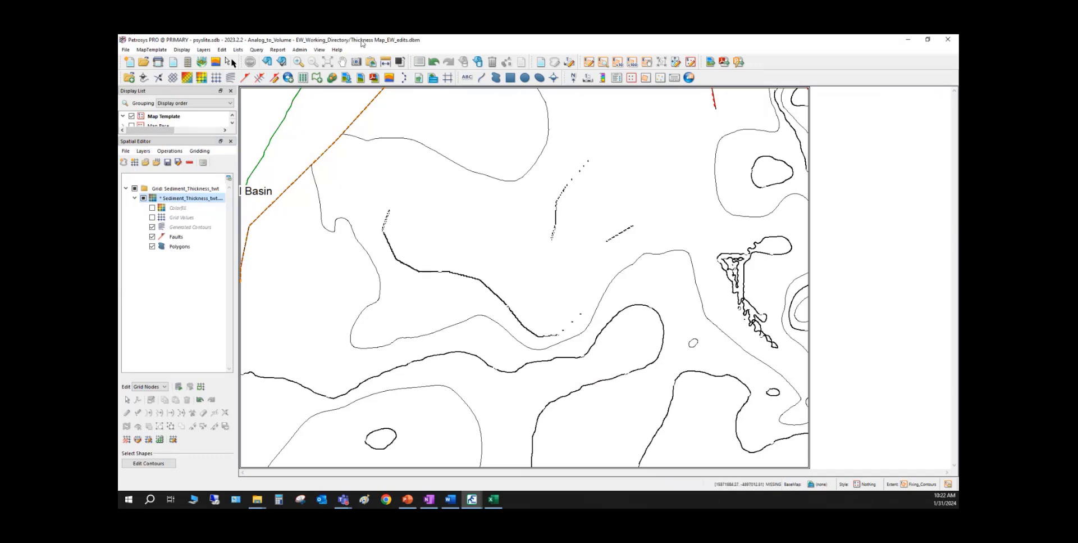
Switch to the other map window and examine the PURPLE Spatial Editor Edits contours around the northern Sorell Basin, up close and at basin scale
left_click_drag(359, 43, 118, 62)
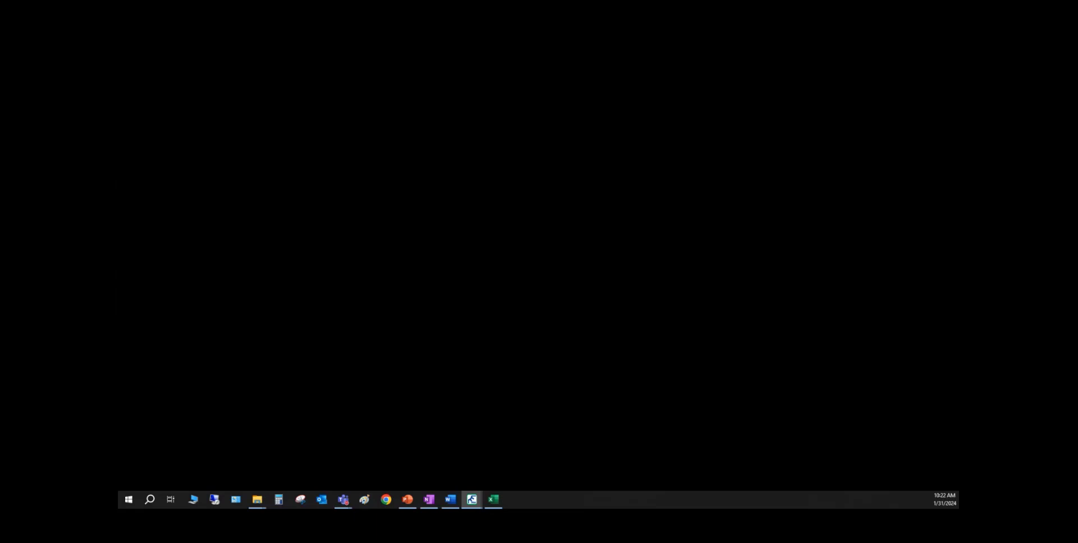
left_click_drag(118, 116, 393, 123)
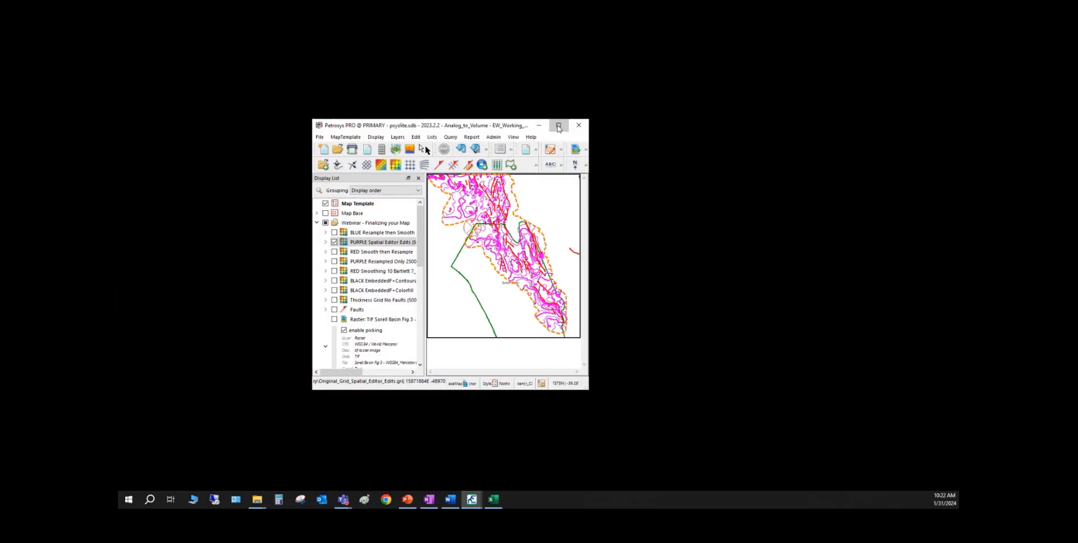
left_click(559, 123)
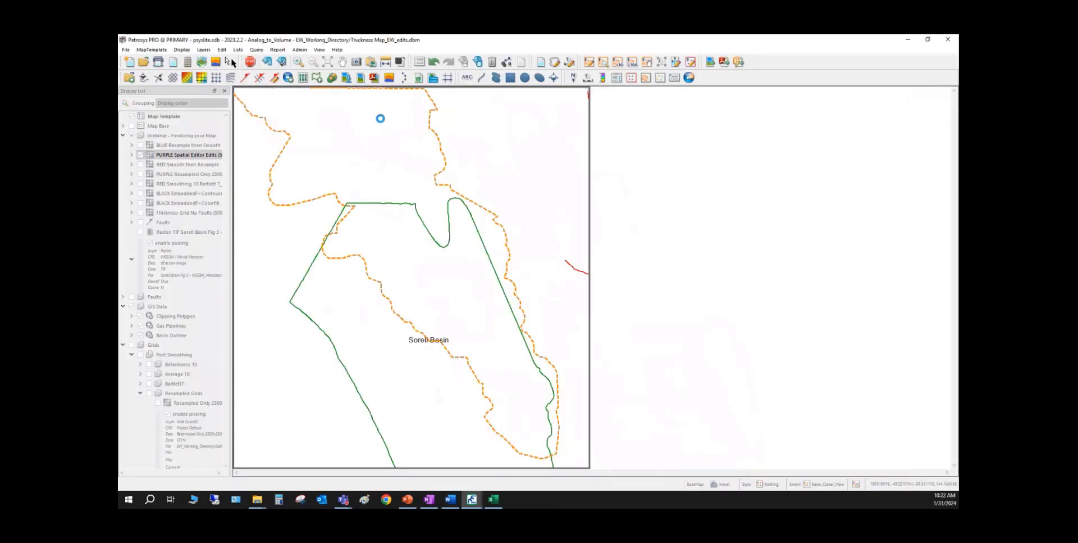
left_click(299, 62)
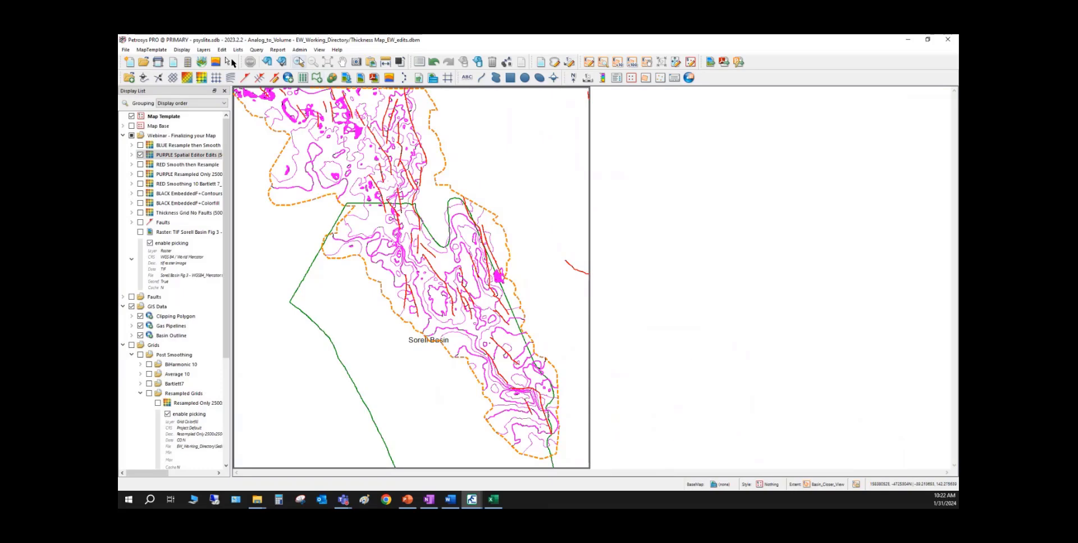
left_click_drag(336, 189, 410, 241)
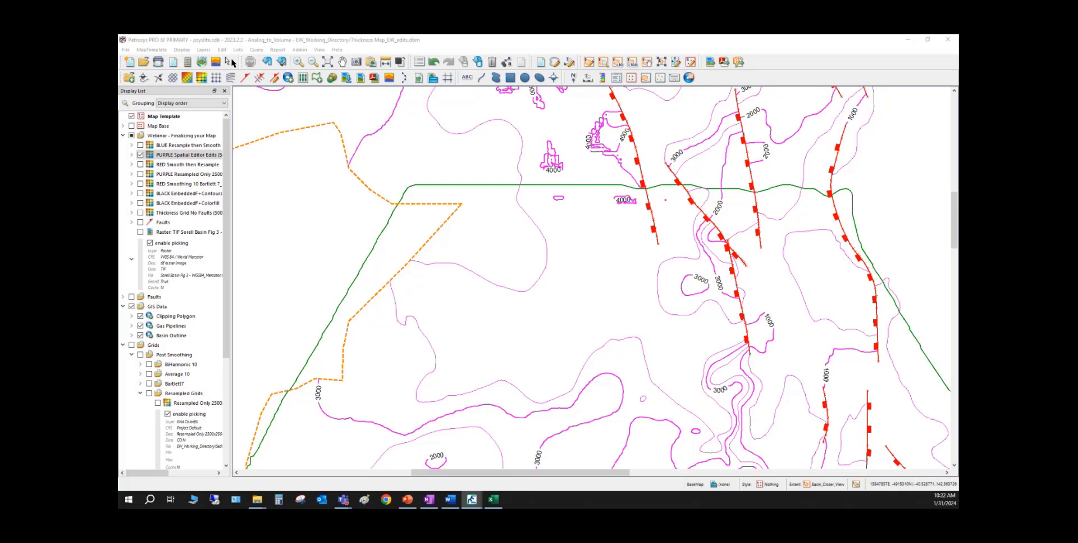
scroll(601, 246, "down", 3)
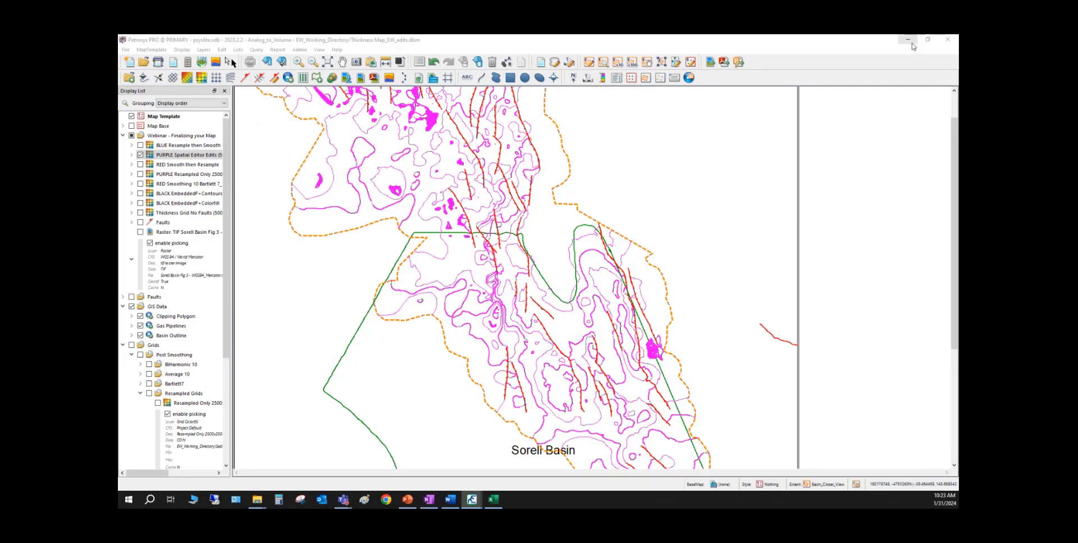
left_click(632, 79)
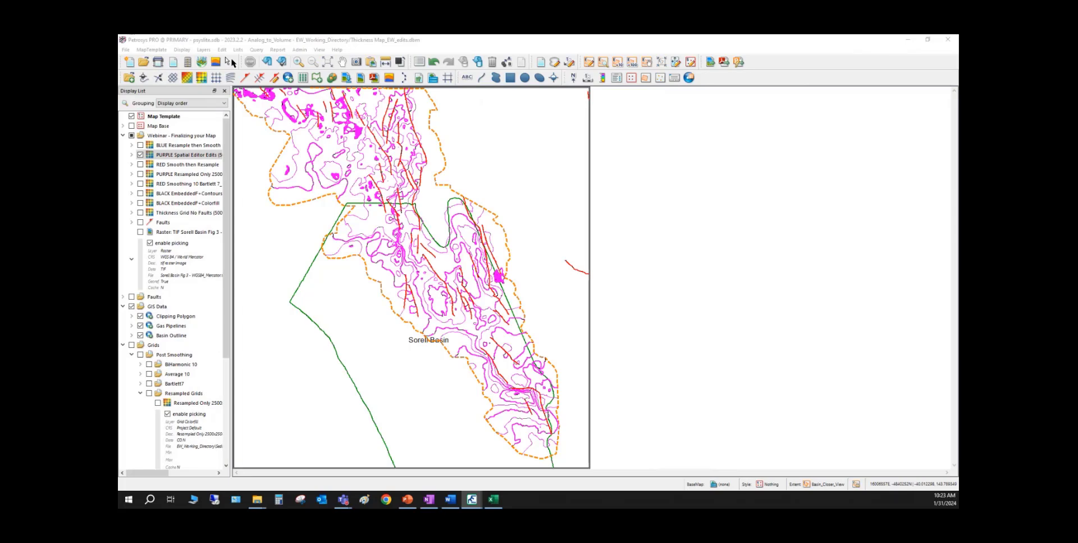
left_click(928, 40)
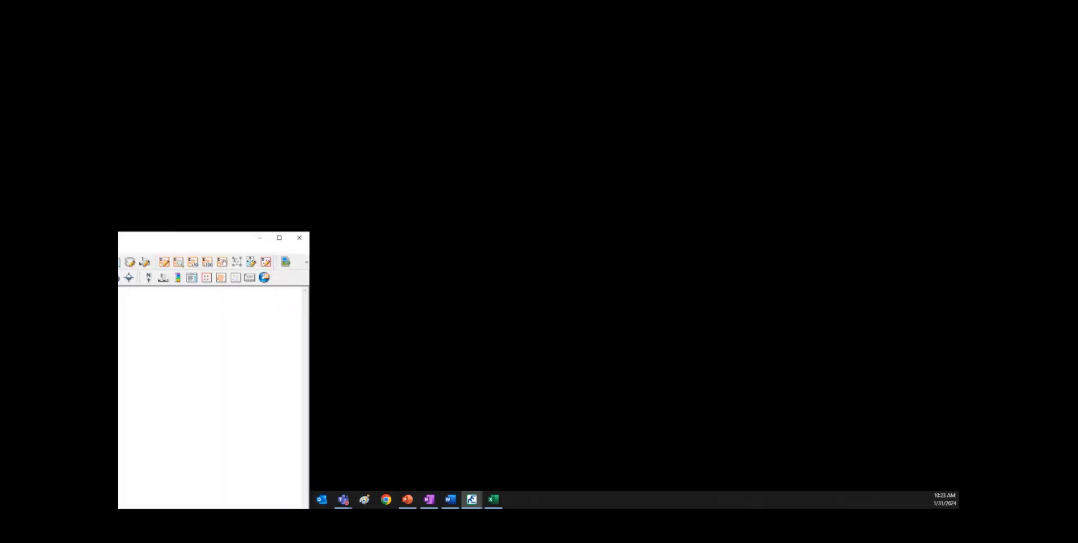
Bring the colour-filled thickness map window into view at full size and hide its Raster: TIF Sorell Basin Fig 3 layer
left_click_drag(118, 242, 428, 103)
left_click(840, 100)
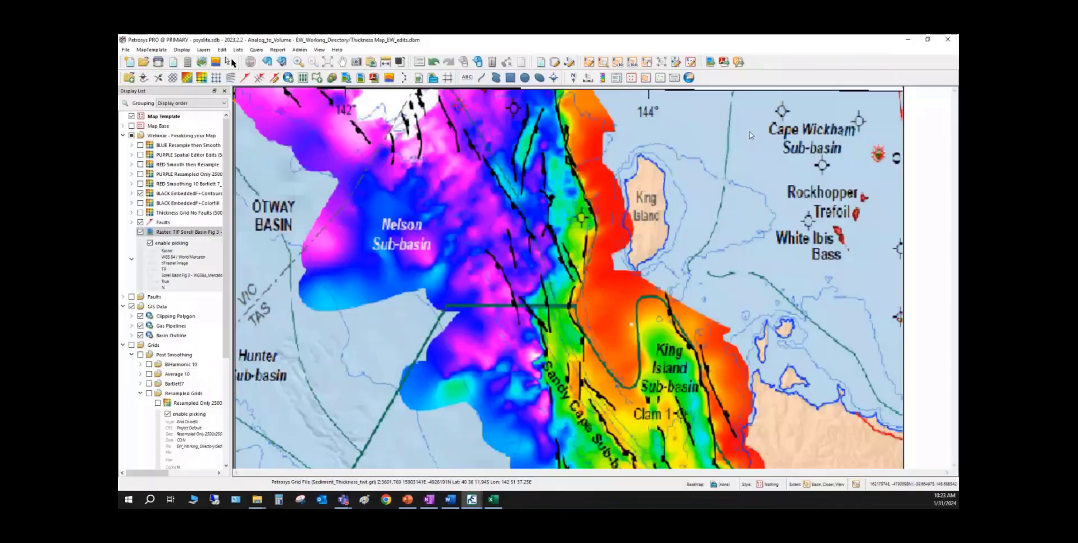
left_click(141, 232)
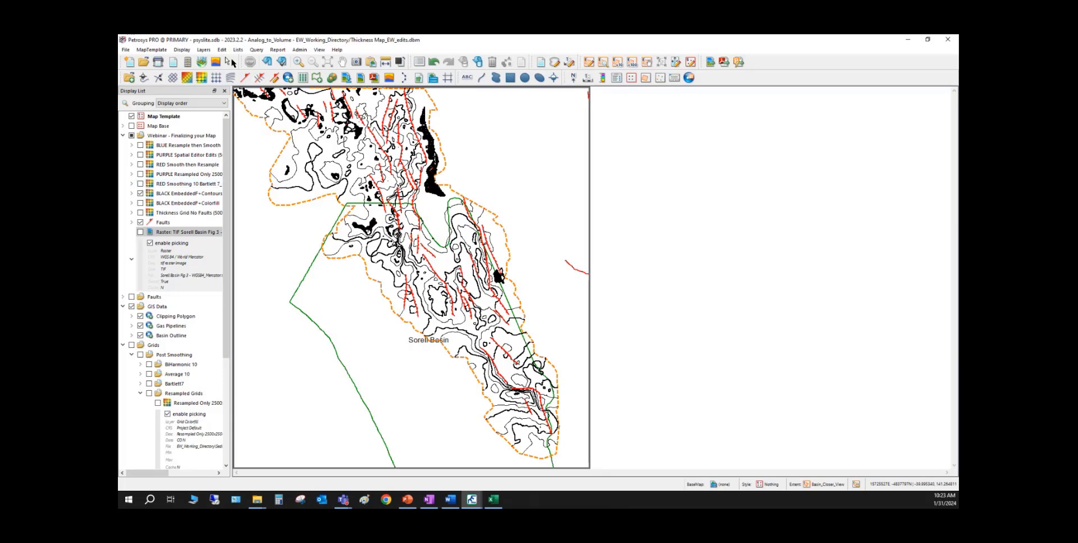
Compare the RED Smoothing 10 Bartlett and BLUE Resample then Smooth contours with the BLACK contours in their map windows, up close and at basin scale
left_click_drag(119, 130, 465, 120)
left_click(620, 122)
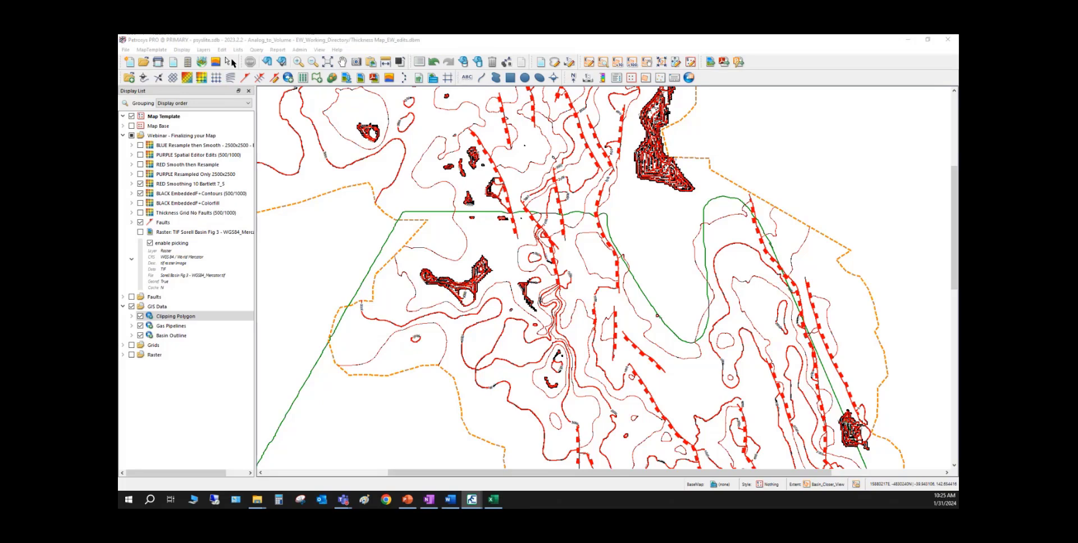
left_click_drag(119, 107, 431, 113)
left_click(577, 112)
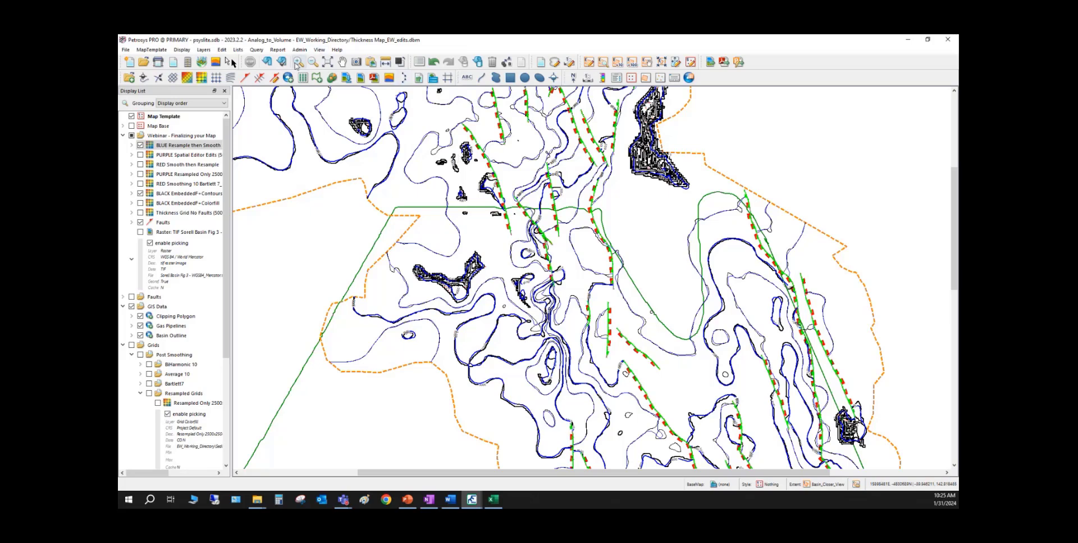
left_click(297, 62)
left_click(604, 337)
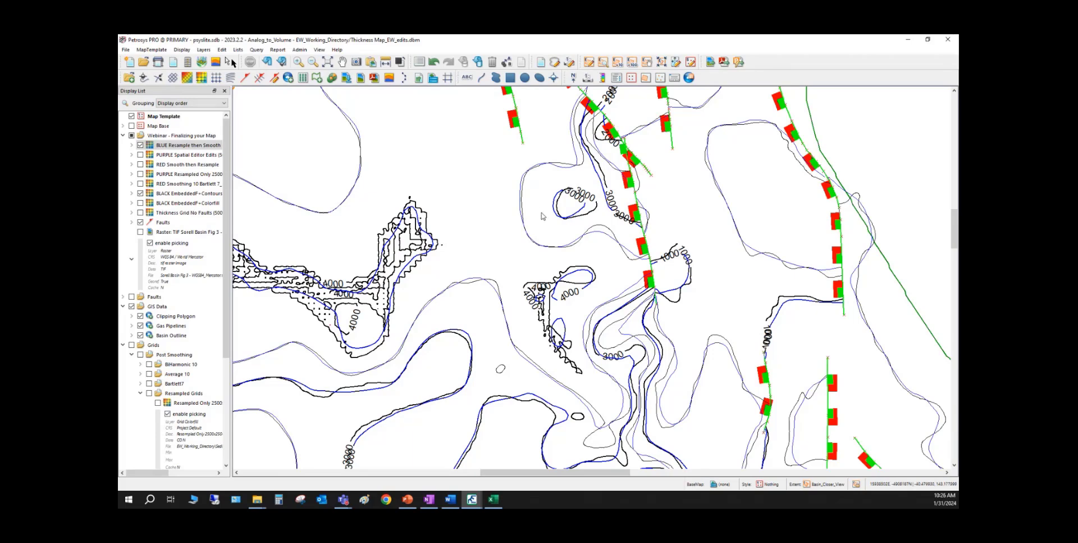
scroll(542, 216, "down", 2)
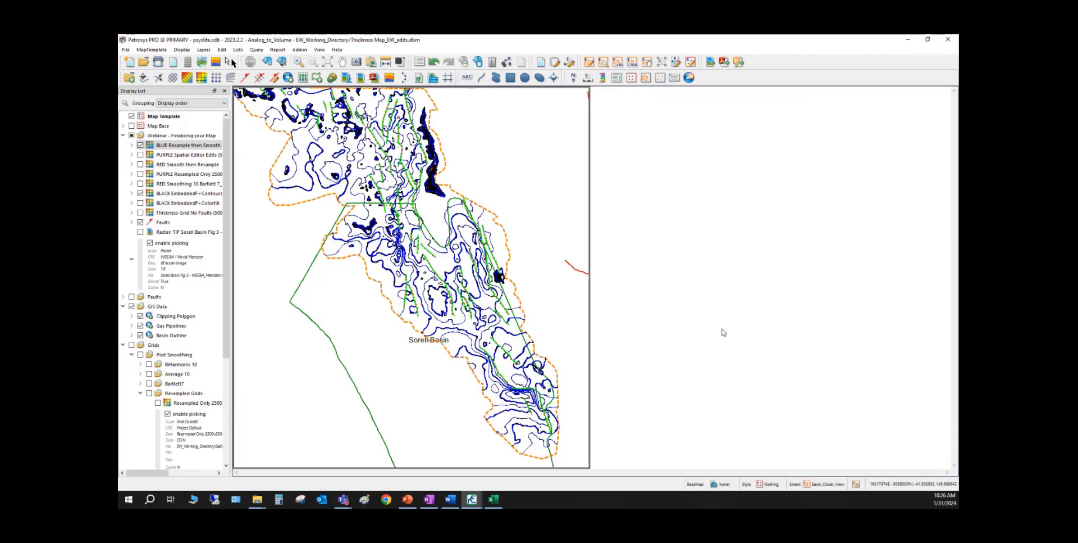
Apply the Interpret_and_Refine project template to the map with the BLUE Resample then Smooth contours
left_click(769, 484)
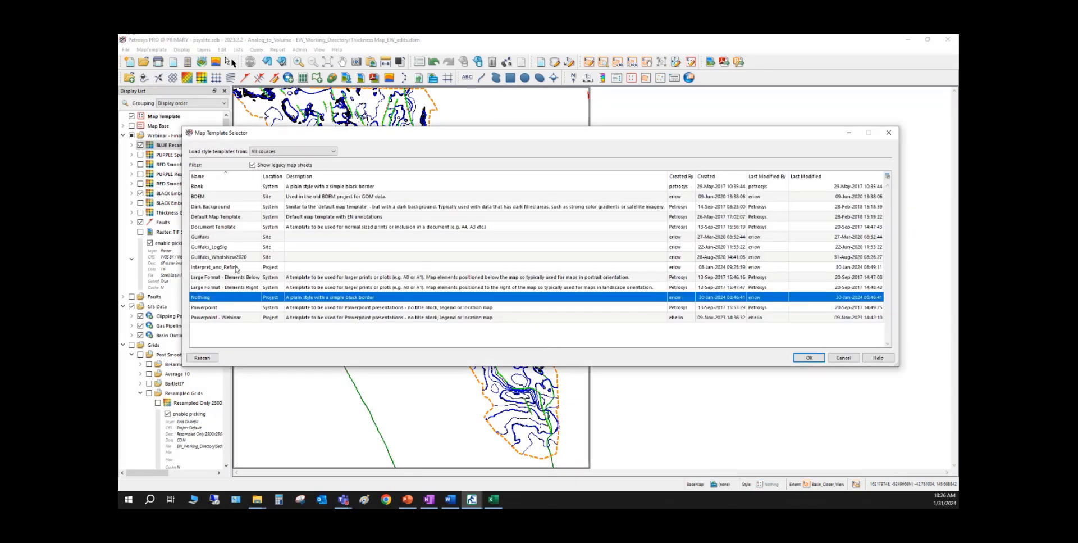
left_click(236, 268)
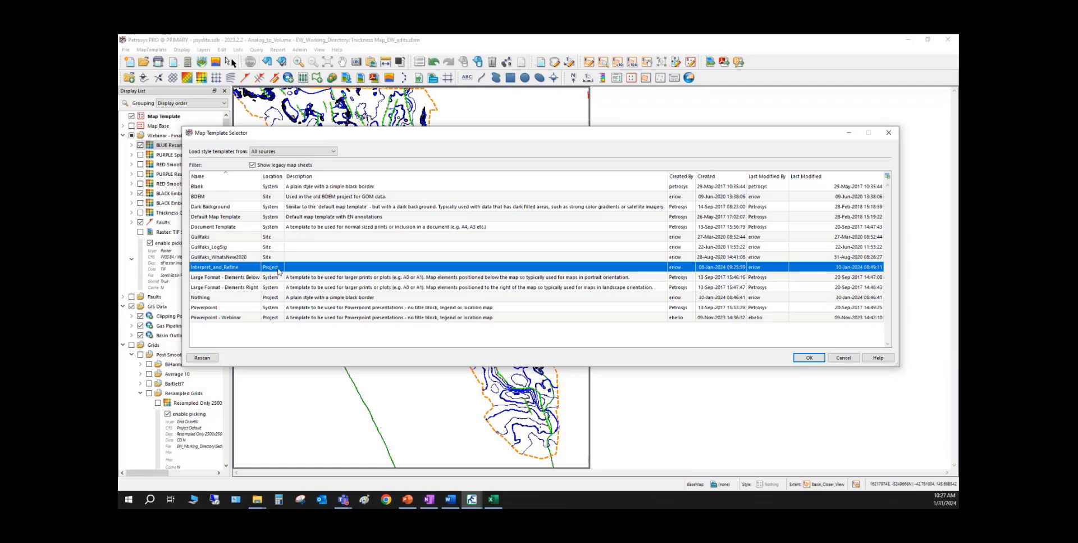
left_click(810, 358)
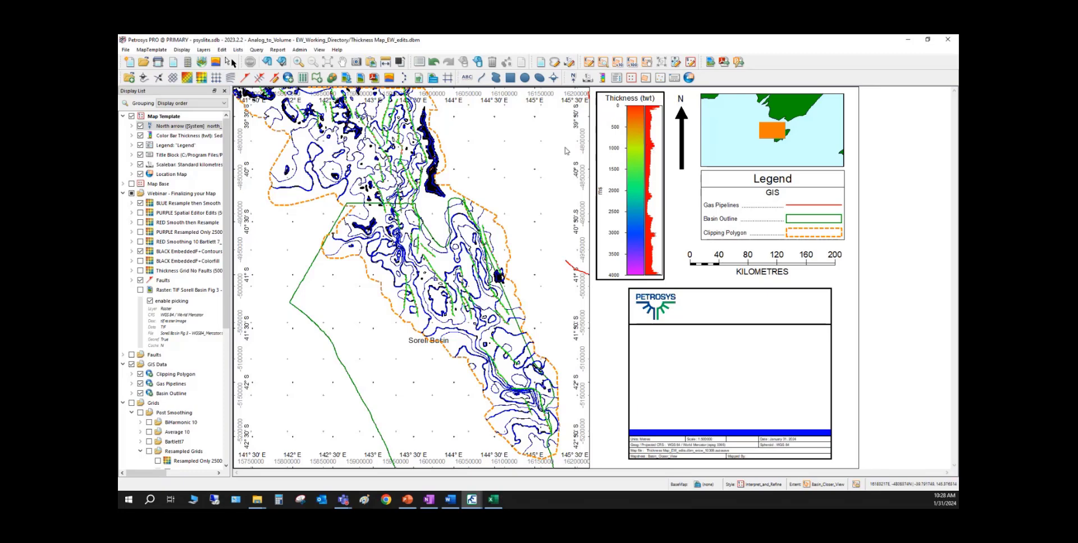
Open the settings for a map legend element, review its GIS entries and layout preview, and close them without applying
left_click(182, 50)
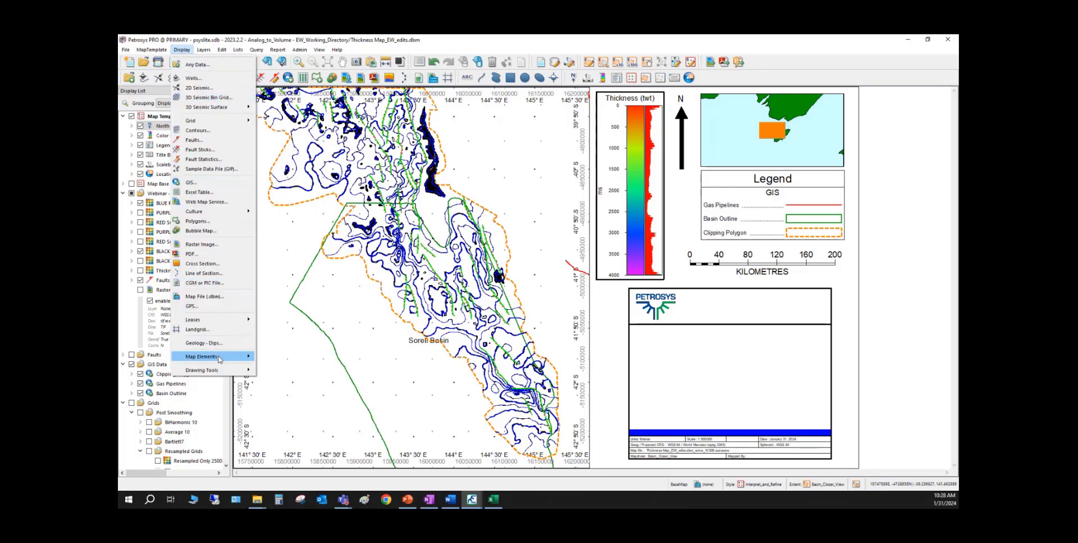
mouse_move(219, 359)
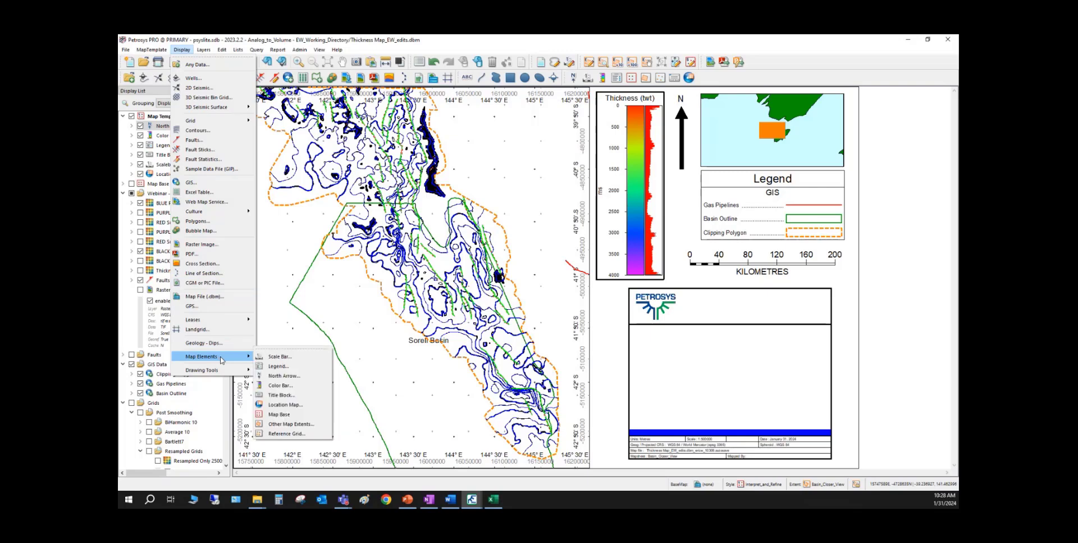
left_click(321, 404)
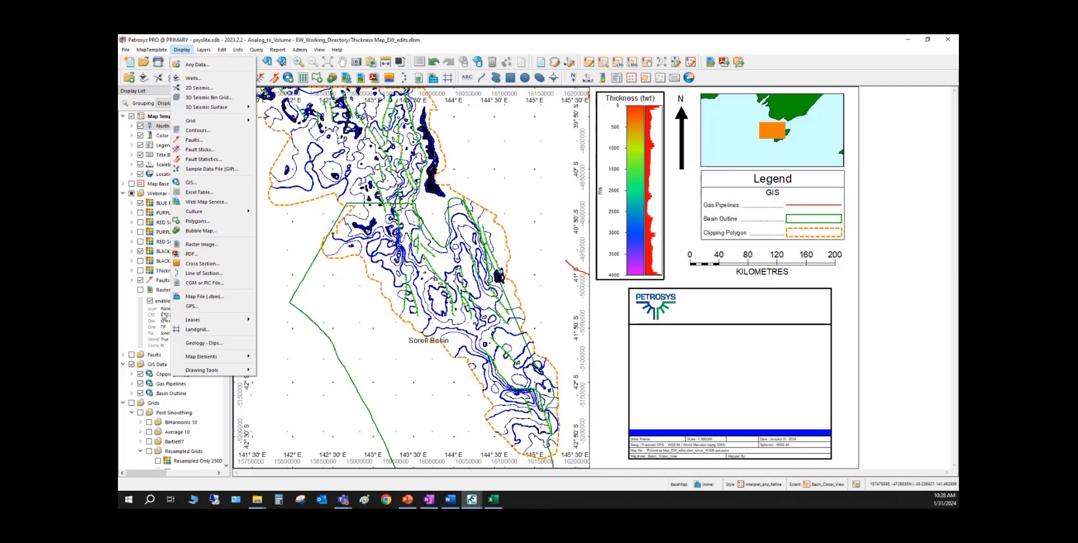
left_click(307, 368)
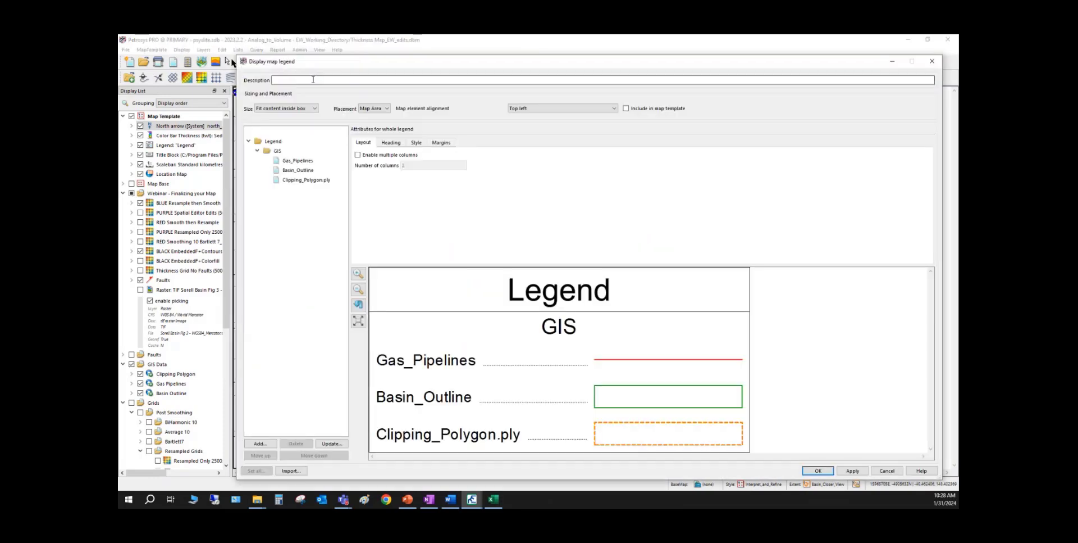
left_click_drag(311, 65, 268, 50)
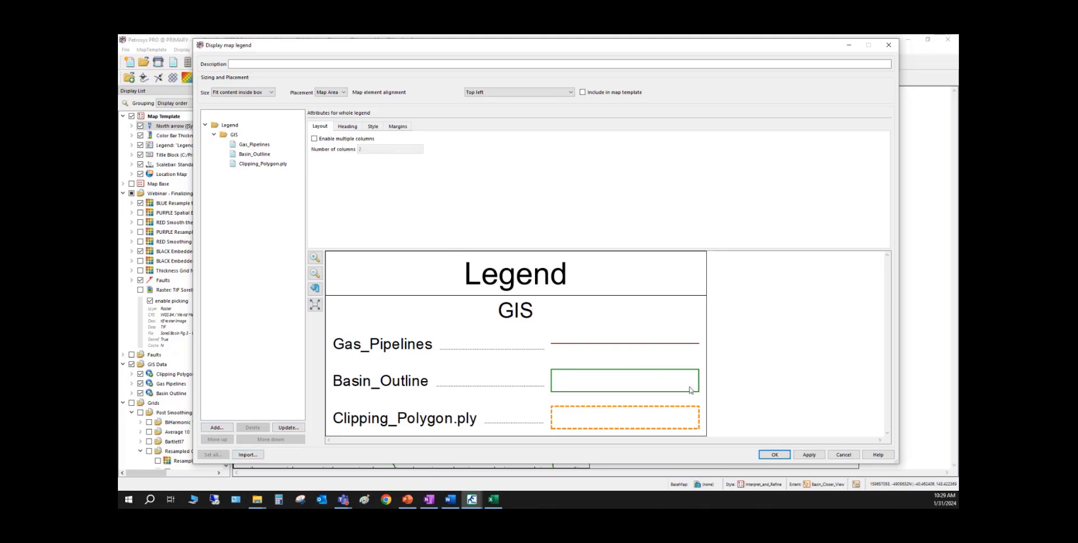
left_click(853, 455)
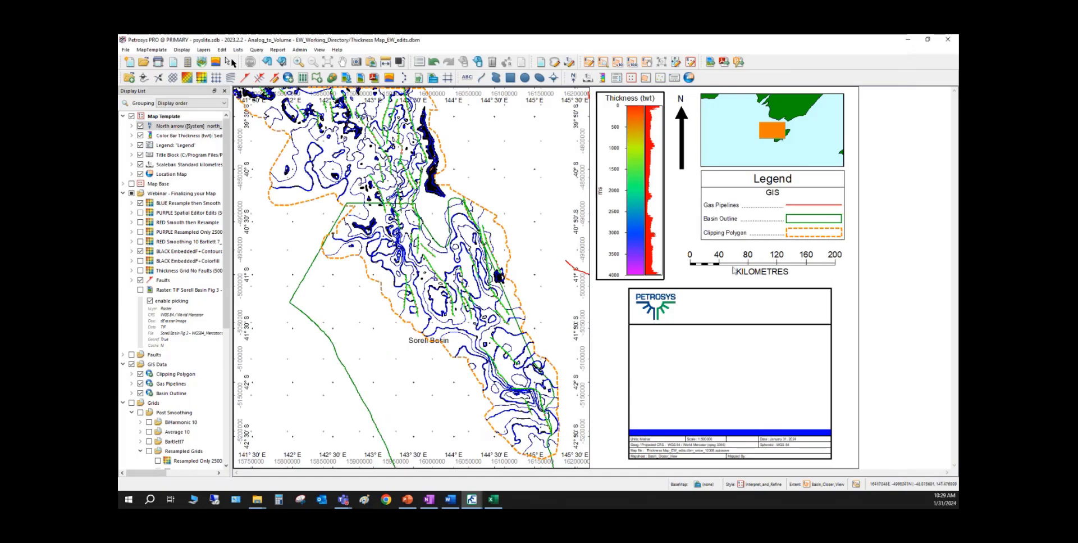
Select the map's title block, switch to TitleBlock_7.xls in Excel to examine its text substitution fields, and move the workbook away
left_click(700, 319)
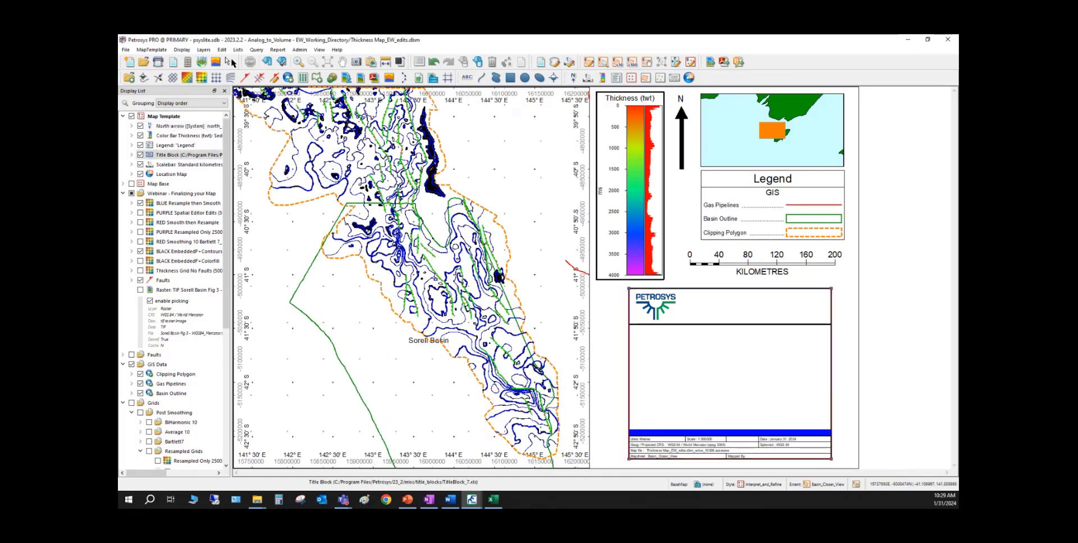
key("alt+Tab")
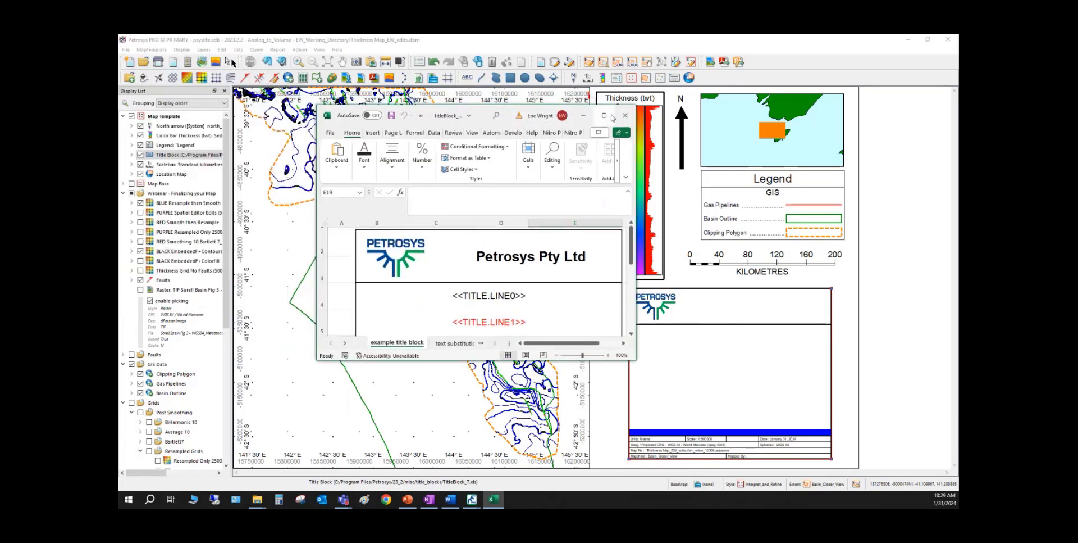
left_click(612, 116)
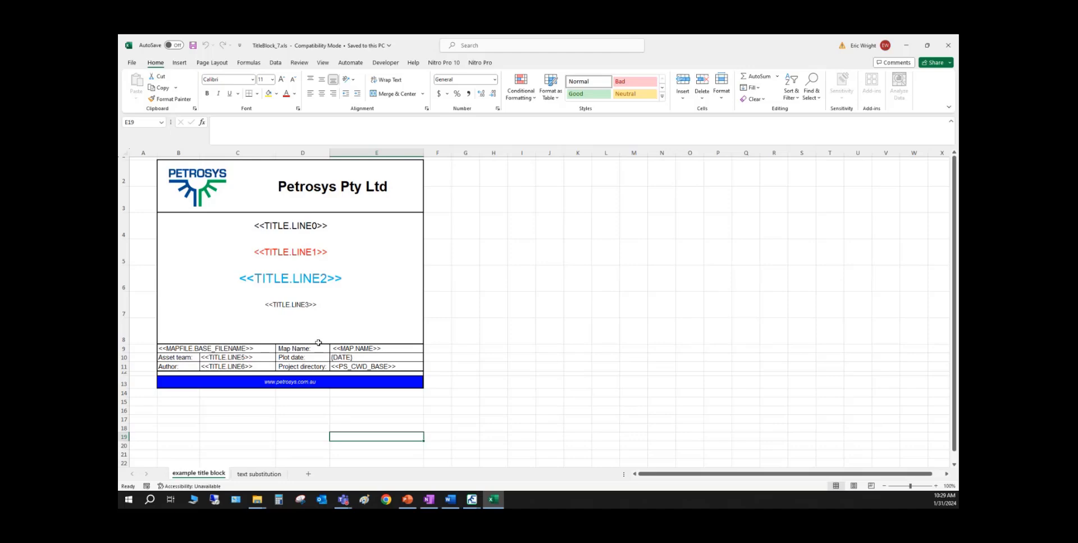
left_click_drag(428, 49, 119, 114)
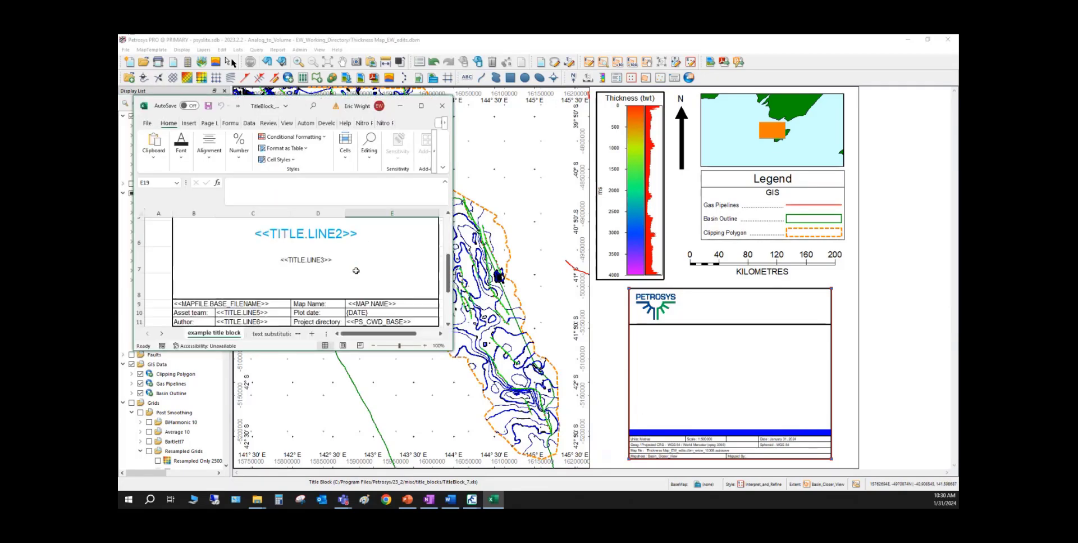
scroll(356, 270, "down", 1)
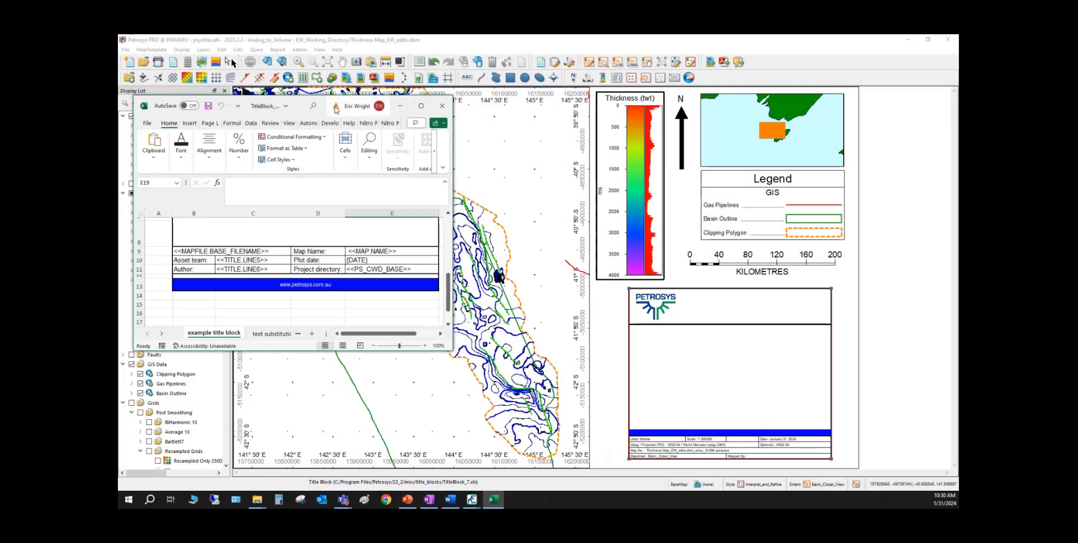
left_click_drag(323, 105, 0, 103)
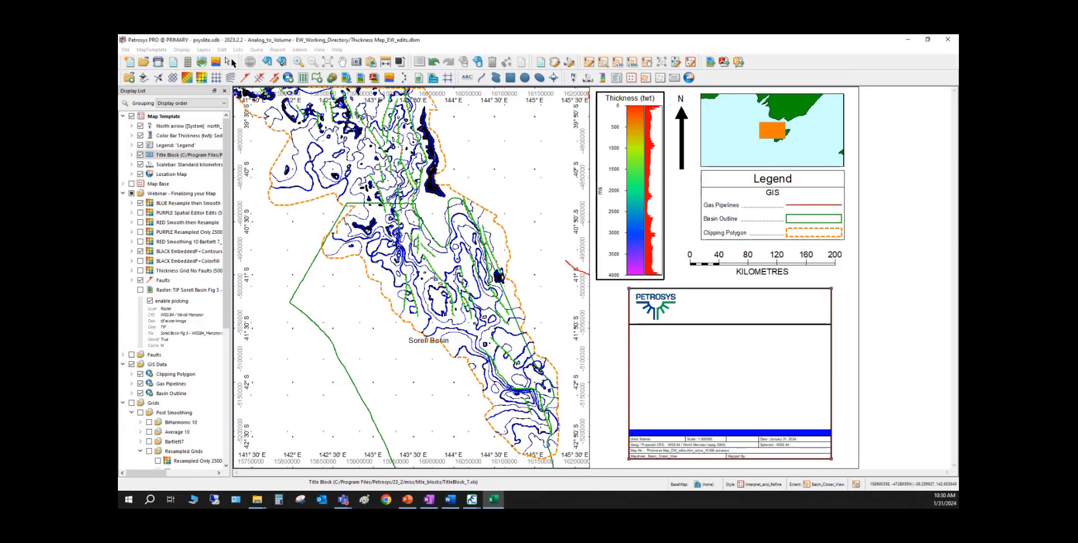
Clear the open map windows and the Petrosys PRO launcher away and bring the Surface Modeling window to the middle
double_click(414, 40)
double_click(416, 41)
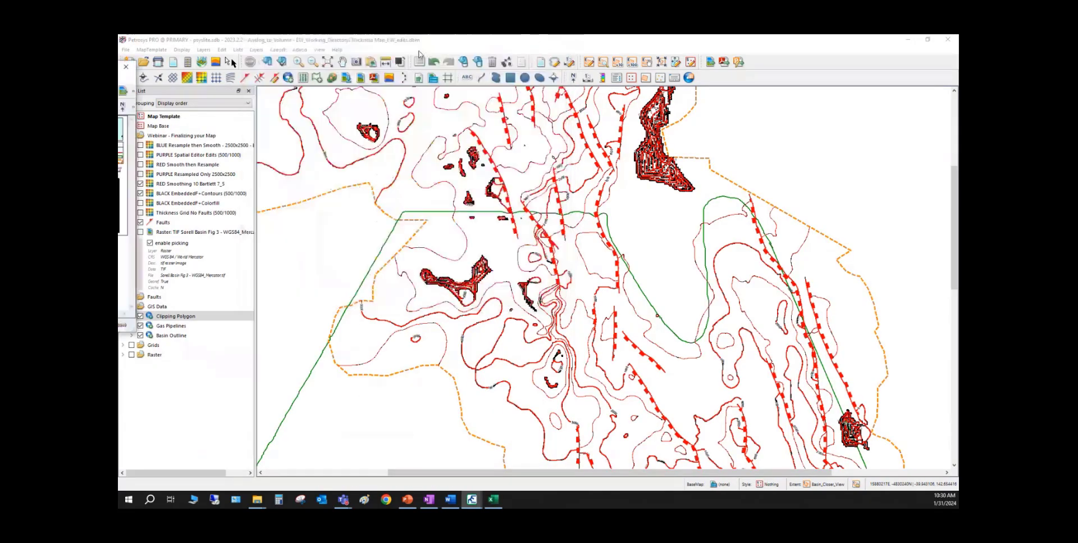
double_click(344, 43)
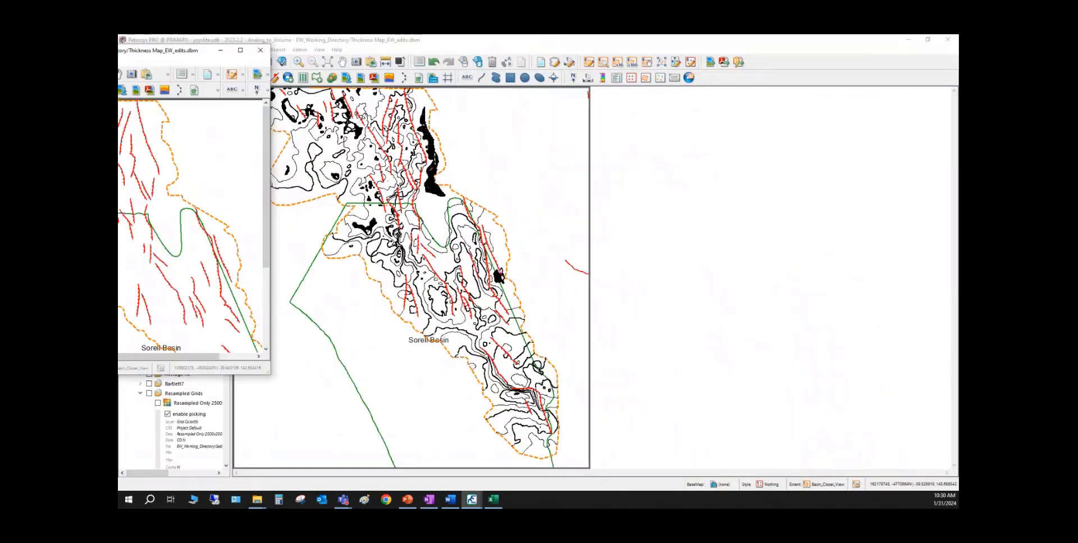
left_click(222, 51)
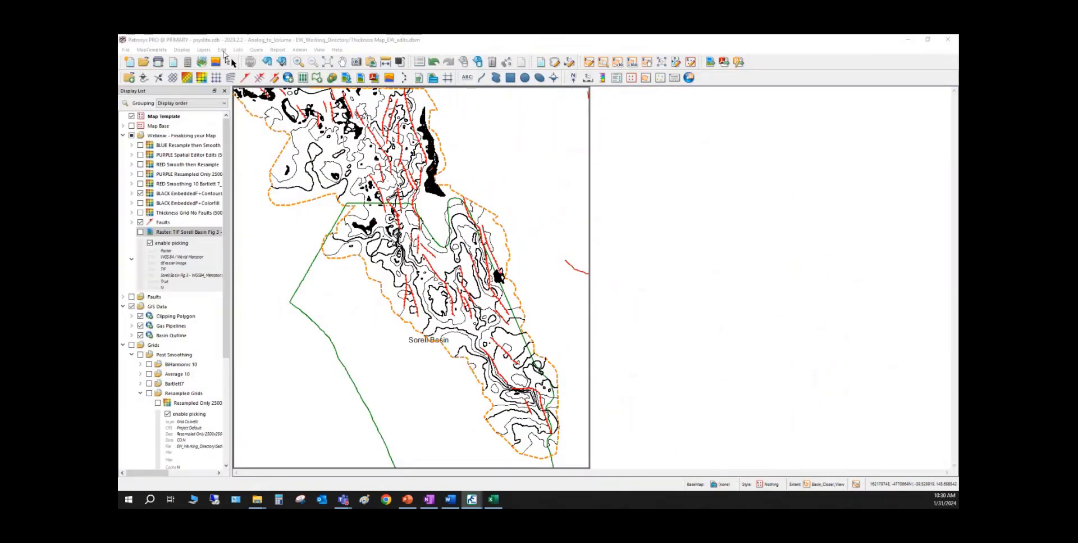
left_click(910, 42)
left_click(909, 42)
left_click_drag(11, 360, 766, 107)
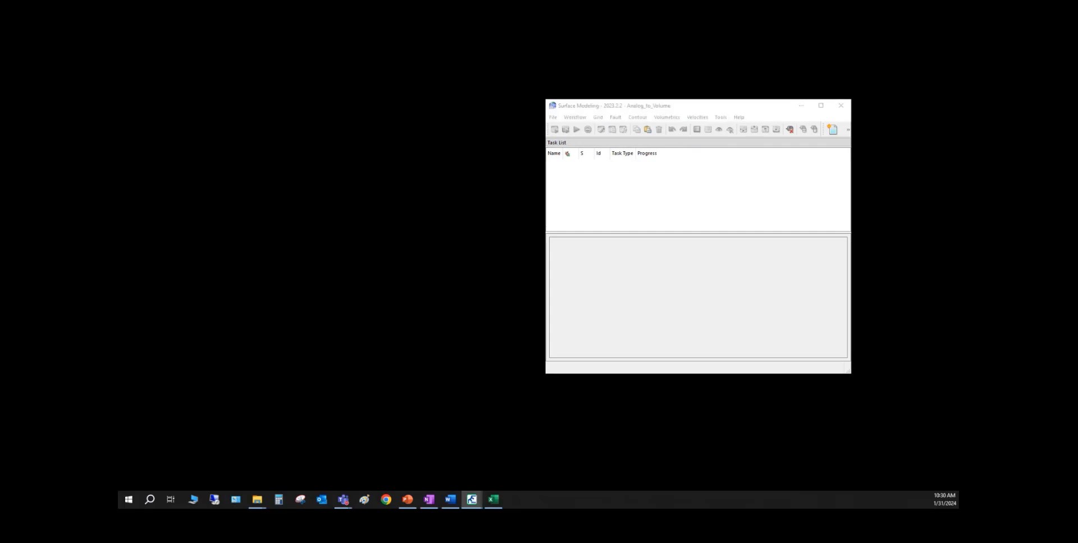
left_click_drag(216, 104, 368, 110)
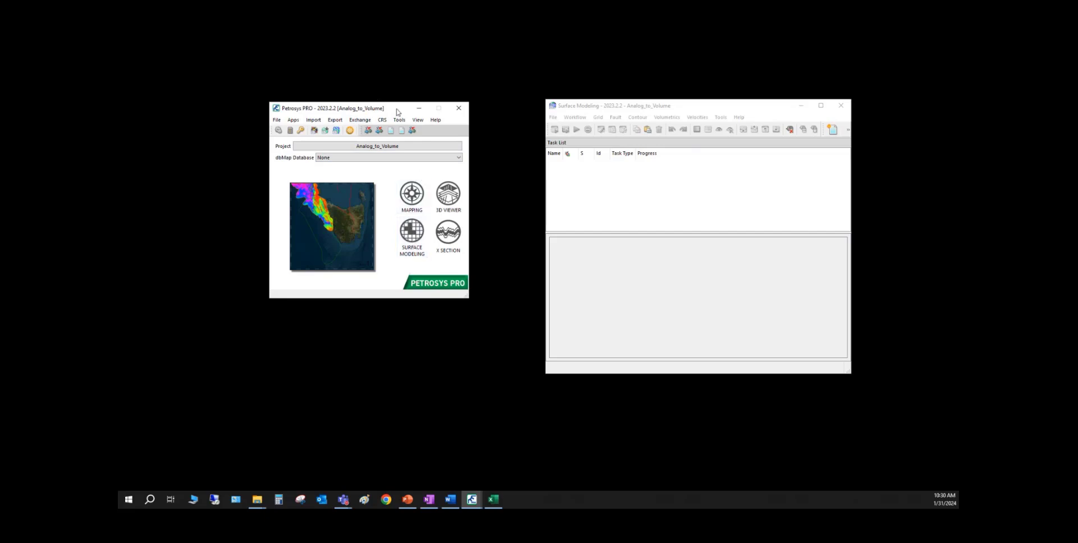
left_click(419, 108)
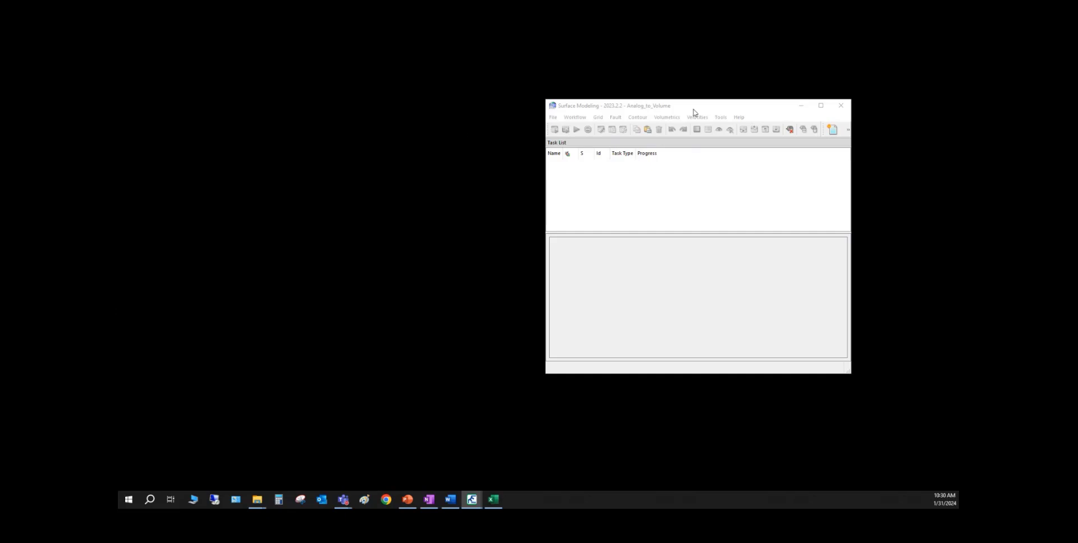
left_click_drag(694, 113, 569, 123)
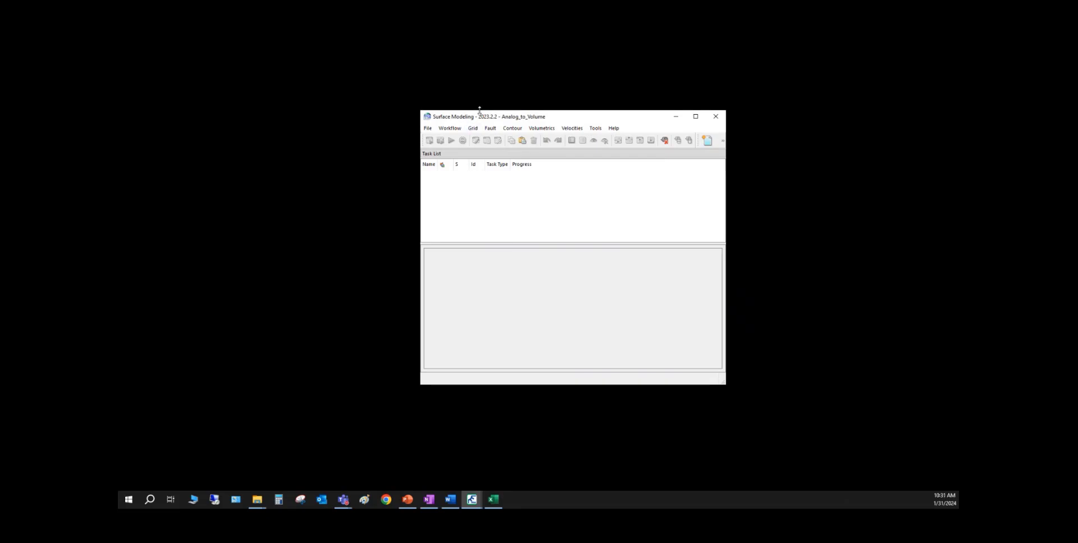
Start a Create Grid task and load Faults.fal as its fault polygon data, with Petrosys fault file as the source type
left_click(472, 128)
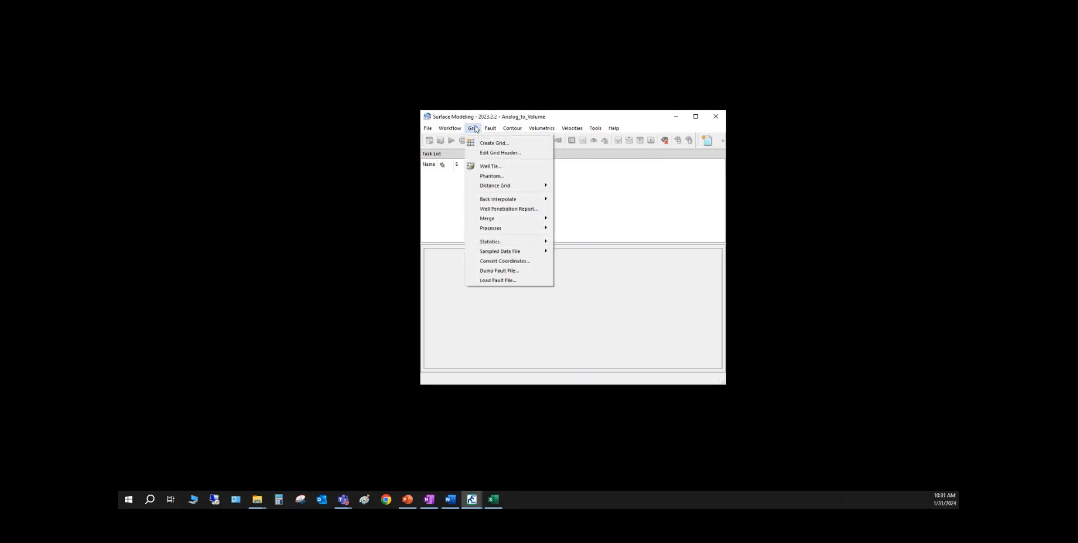
left_click(489, 145)
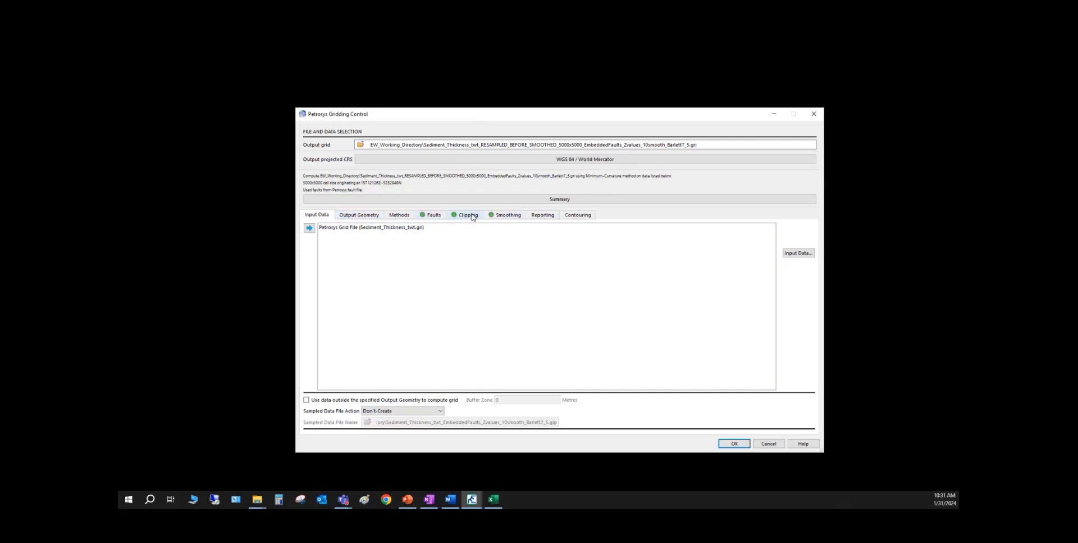
left_click(441, 217)
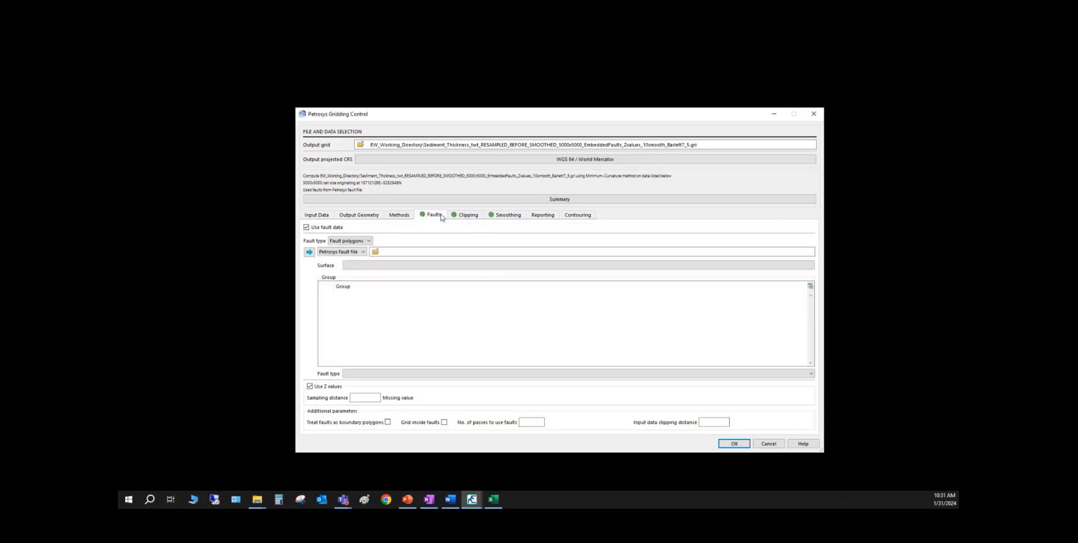
left_click(376, 252)
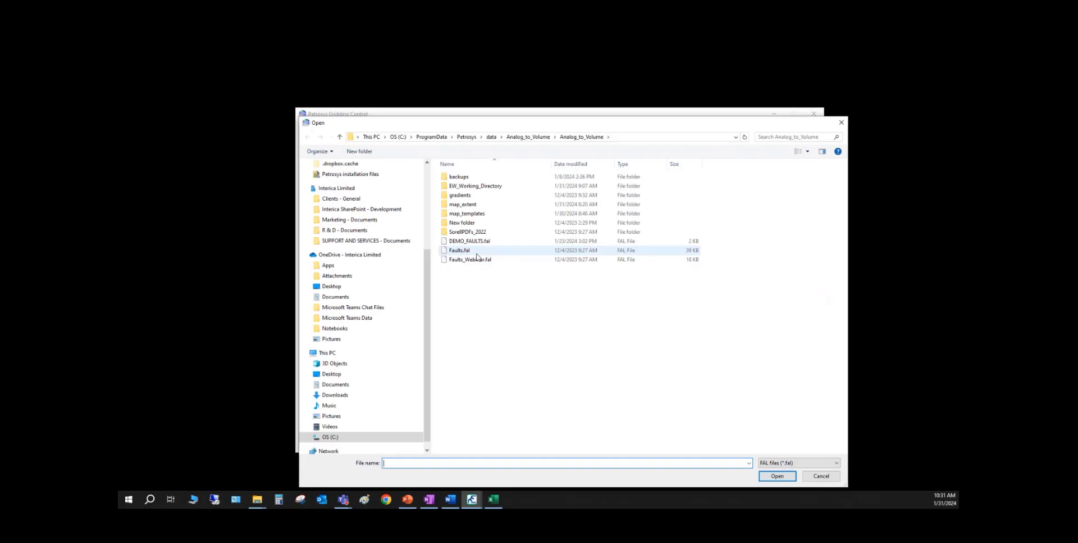
left_click(477, 253)
double_click(477, 253)
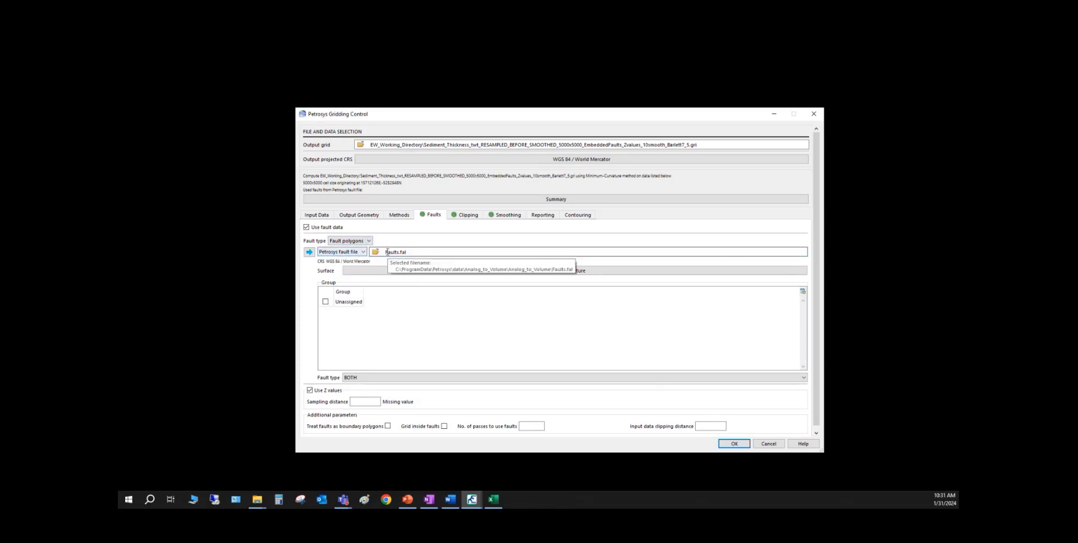
left_click(364, 251)
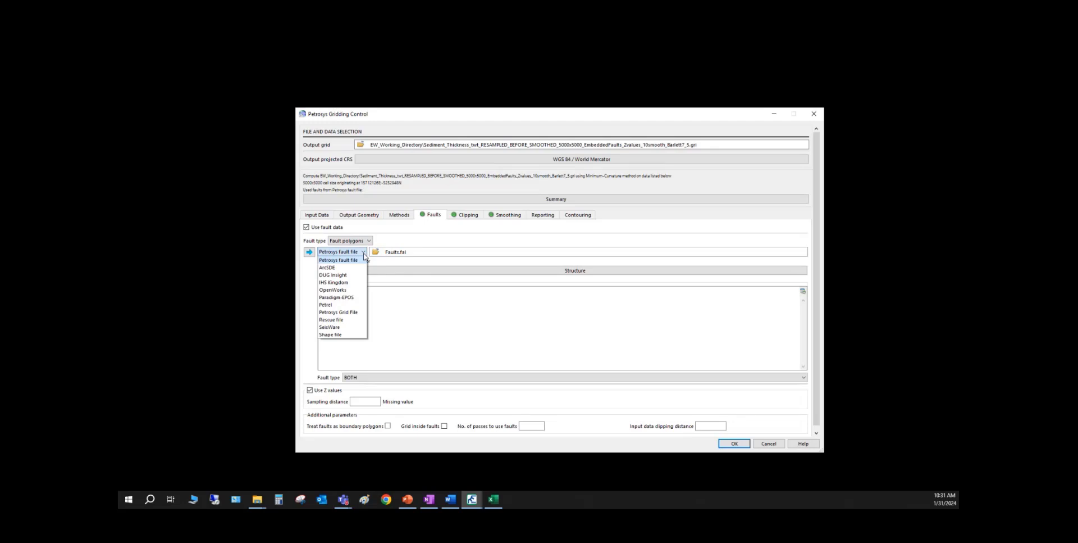
left_click(364, 257)
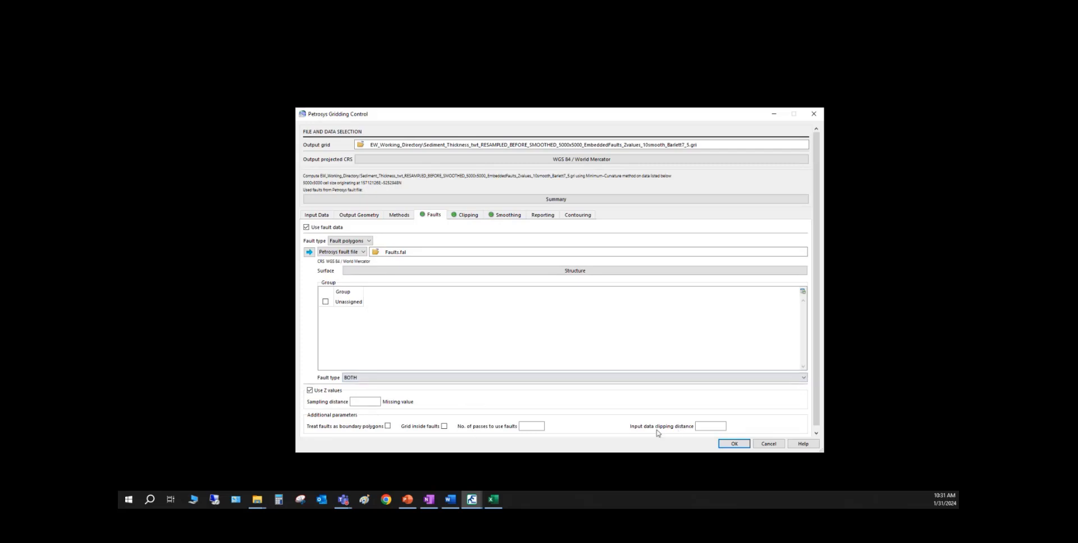
Review the gridding task's smoothing passes and the available post-gridding filter types, and cancel the gridding setup without applying it
left_click(510, 220)
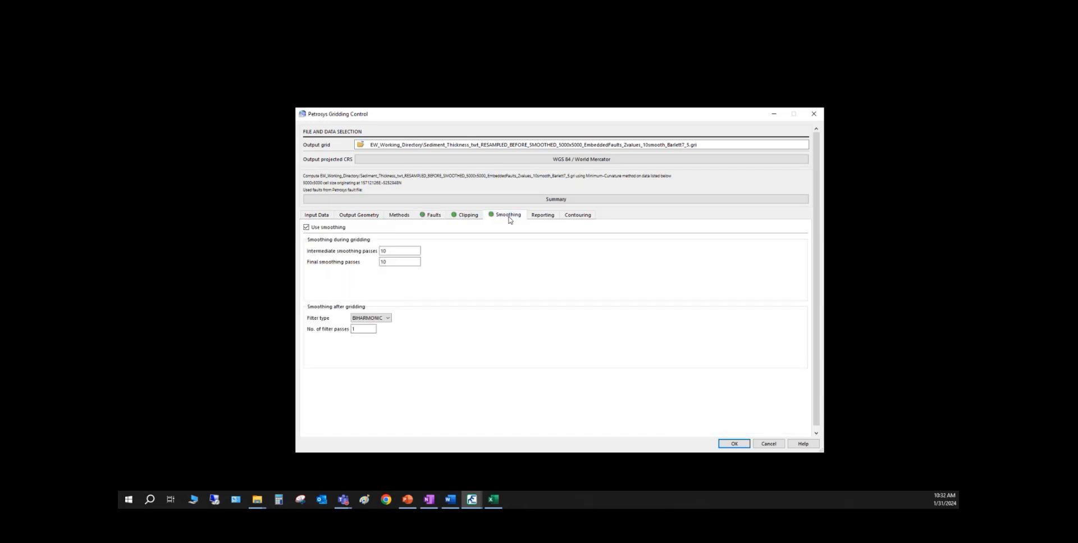
double_click(404, 260)
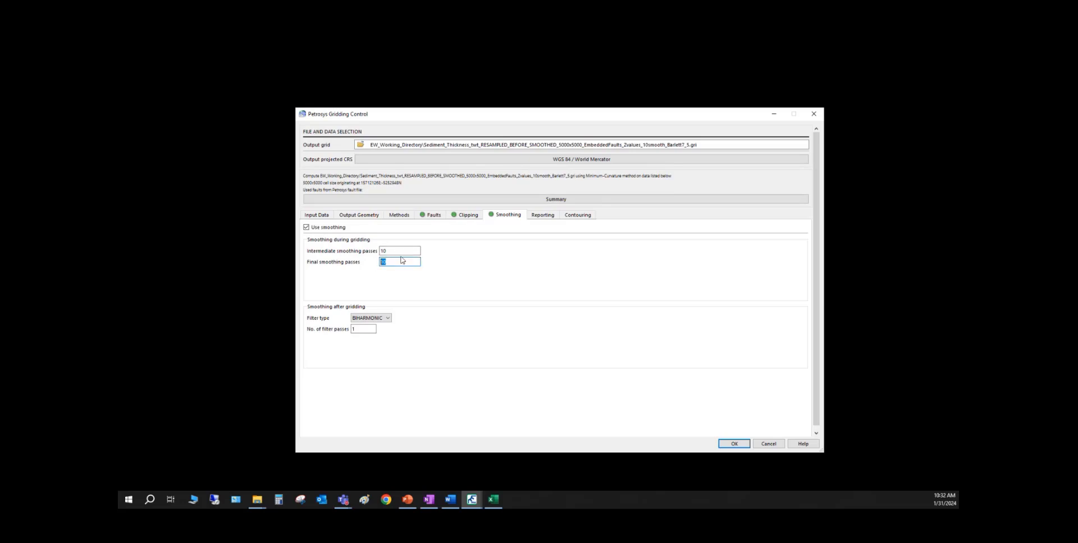
left_click(390, 318)
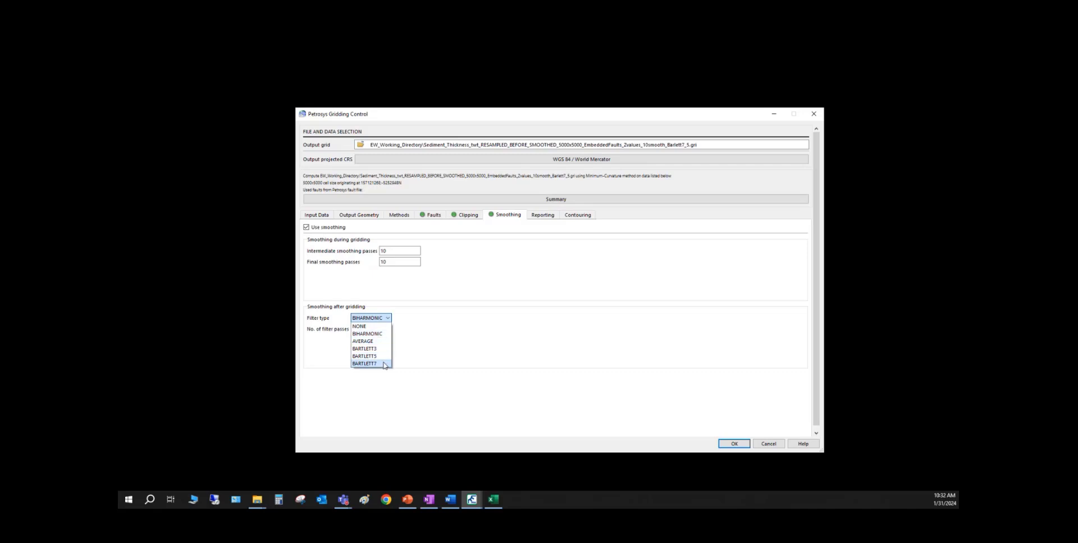
left_click(445, 344)
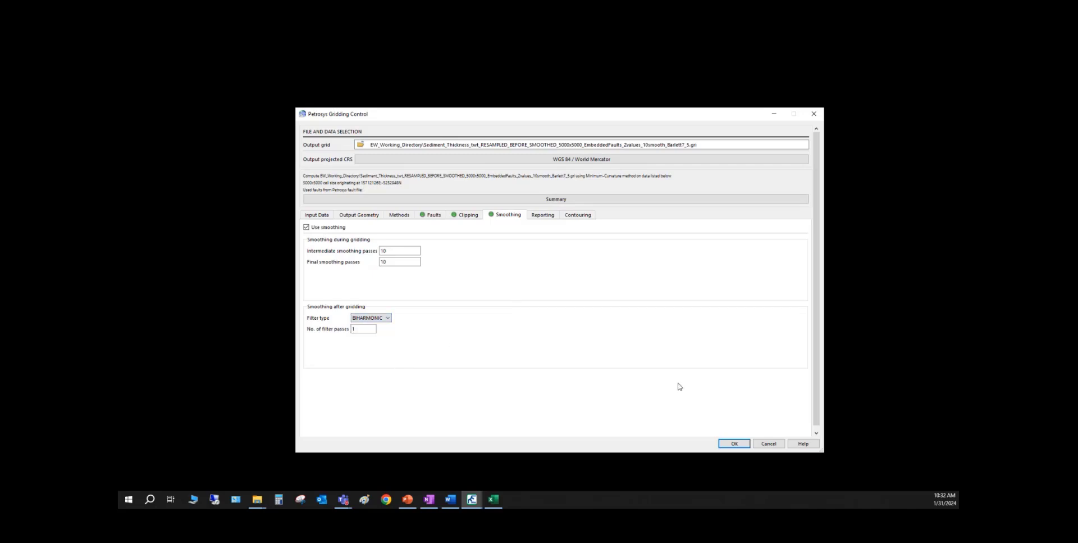
left_click(769, 444)
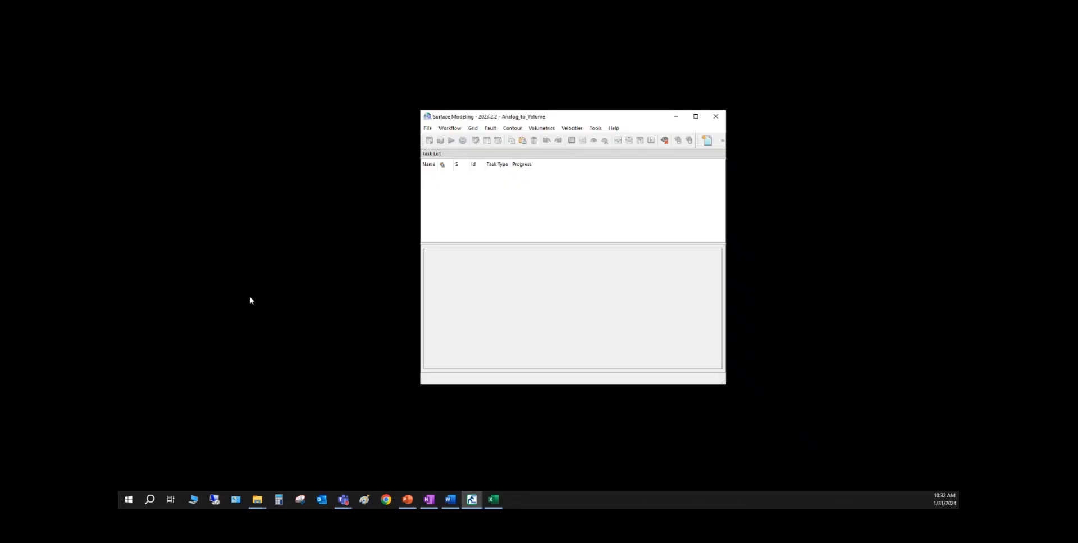
Bring the Surface Modeling window with the Grid_Creation tasks into view, maximize it, and enlarge its task list area to show more tasks
left_click_drag(119, 200, 614, 179)
left_click(659, 176)
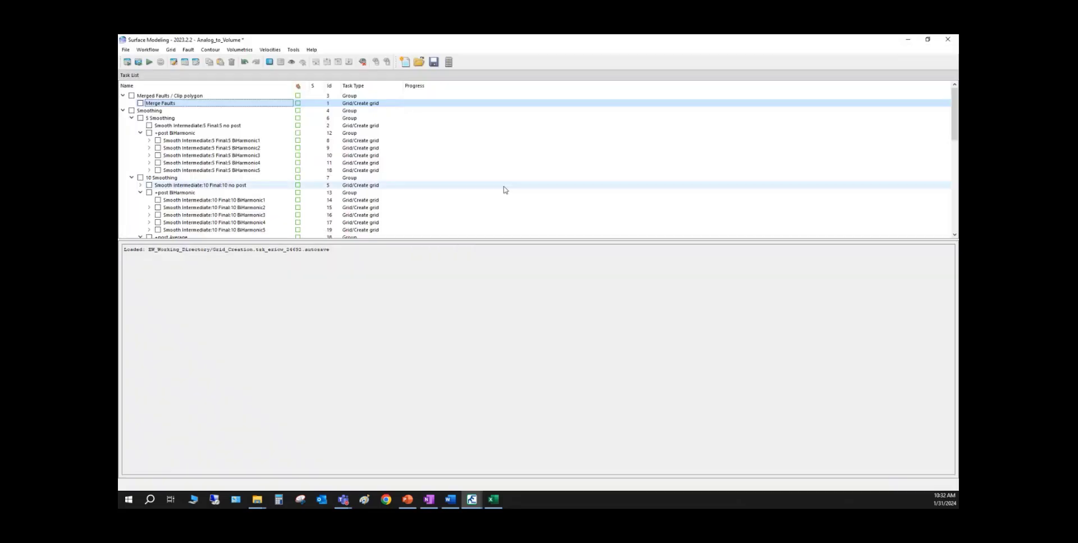
left_click_drag(407, 240, 402, 429)
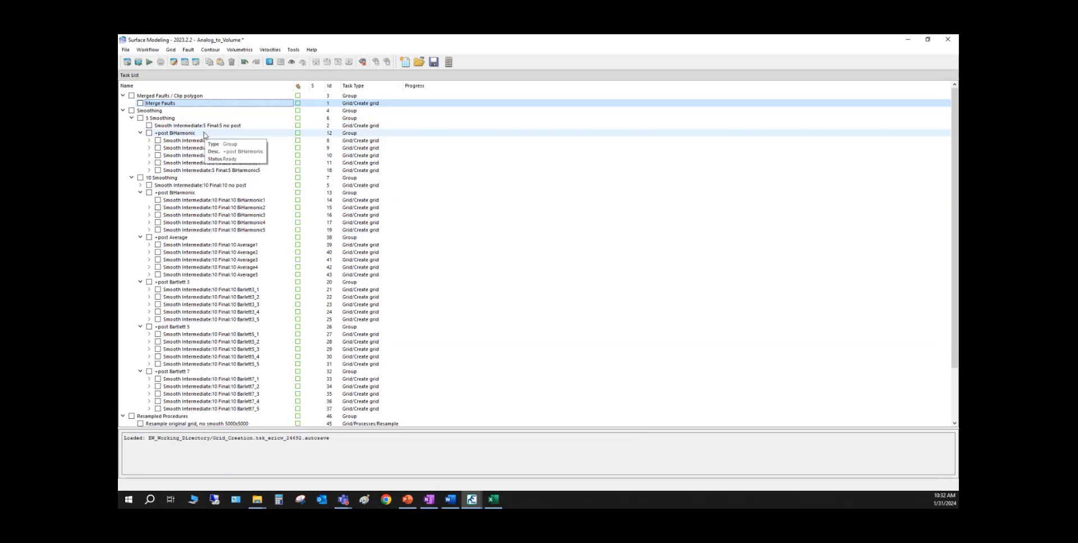
Examine the task list's 5 and 10 Smoothing groups with their BiHarmonic, Average and Bartlett variants, plus the resampling, draw map and looping tasks
scroll(204, 135, "down", 3)
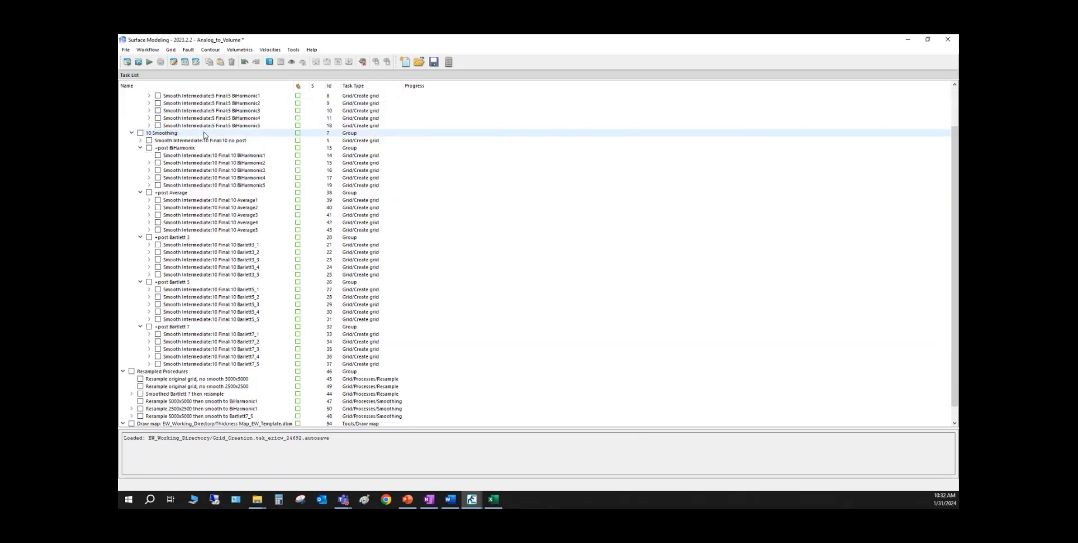
scroll(199, 131, "up", 3)
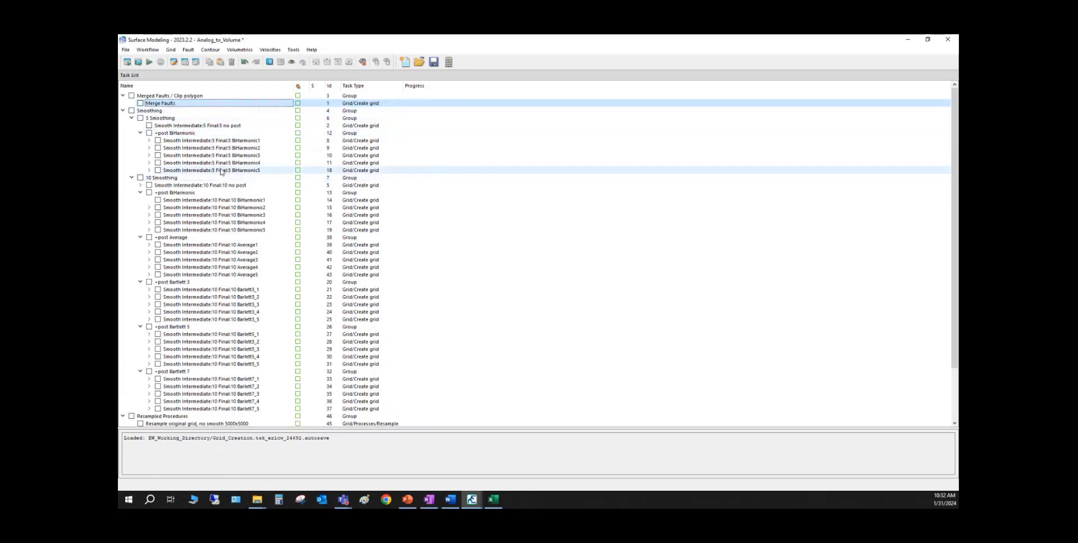
scroll(221, 172, "down", 3)
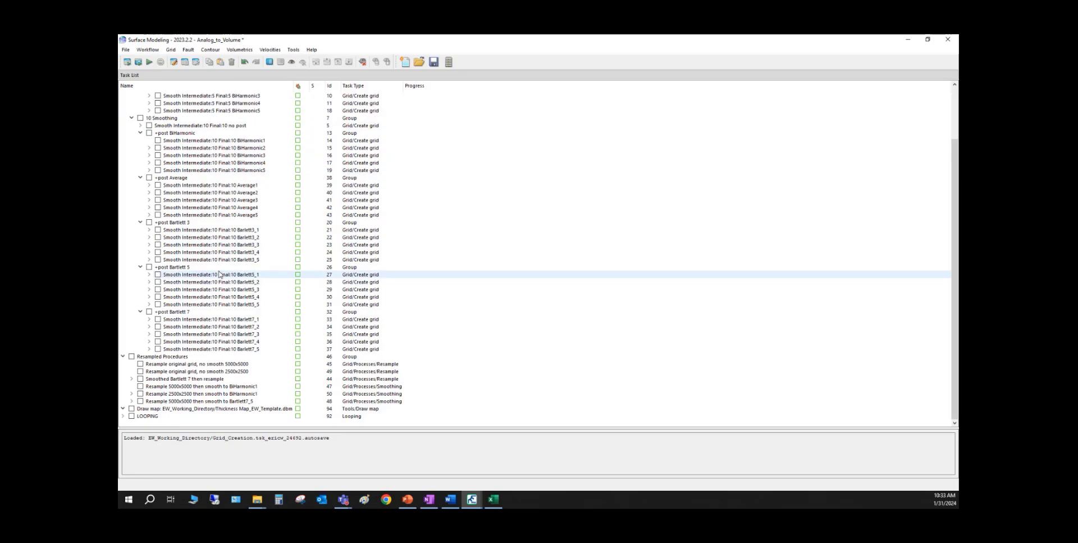
scroll(216, 270, "up", 3)
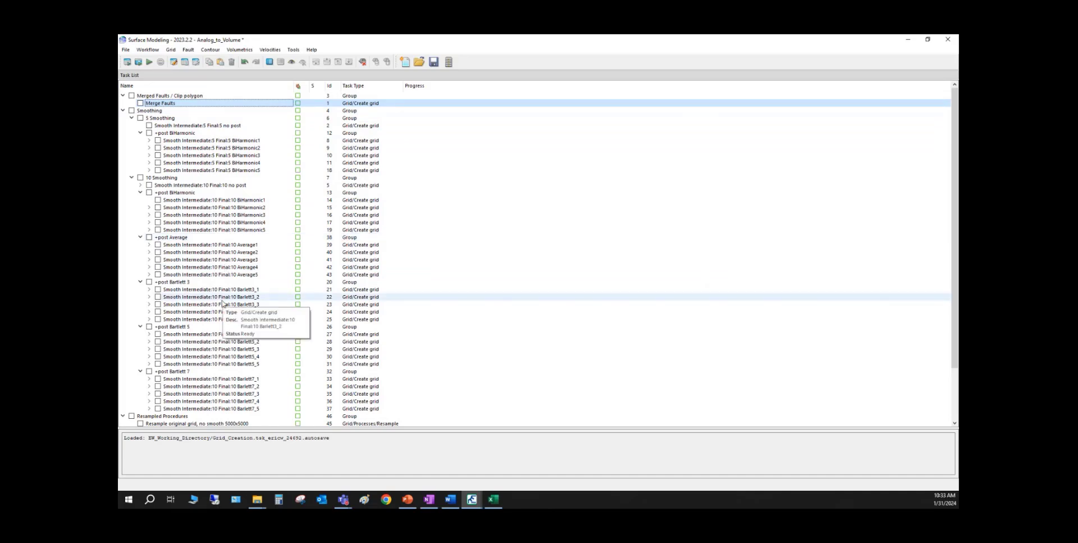
scroll(221, 305, "down", 3)
scroll(220, 306, "up", 3)
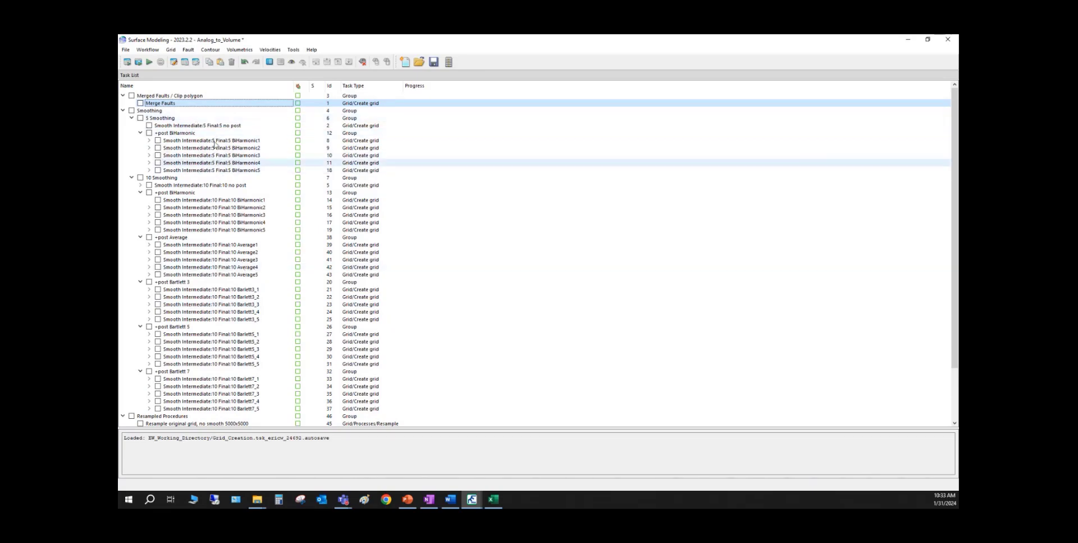
scroll(200, 292, "down", 3)
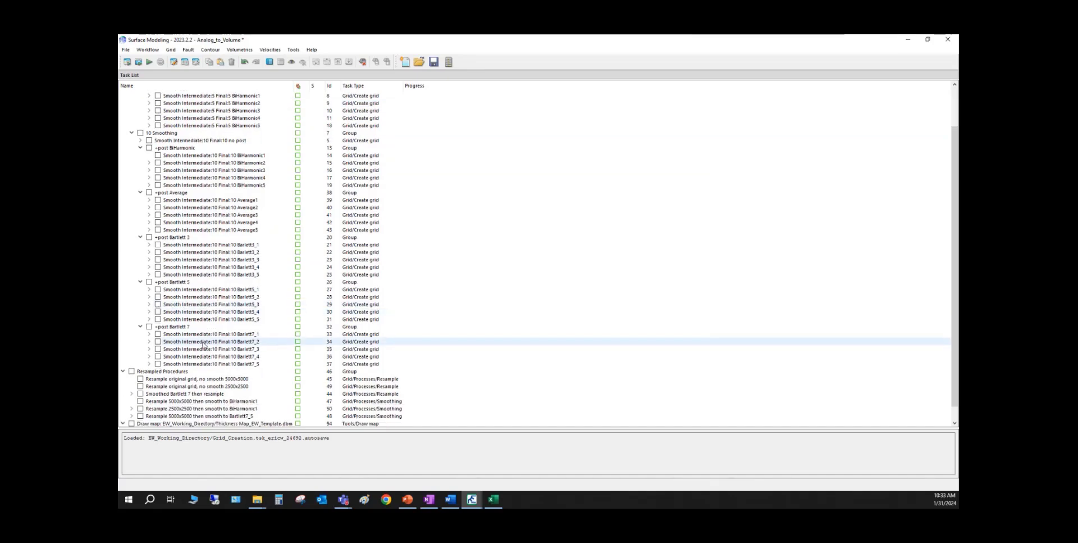
scroll(217, 208, "up", 2)
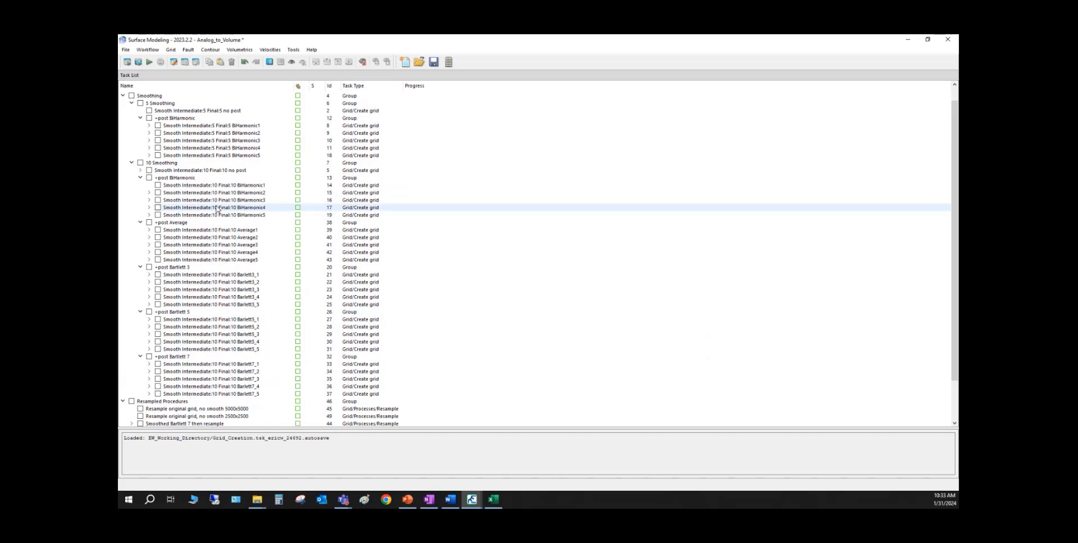
scroll(209, 245, "down", 2)
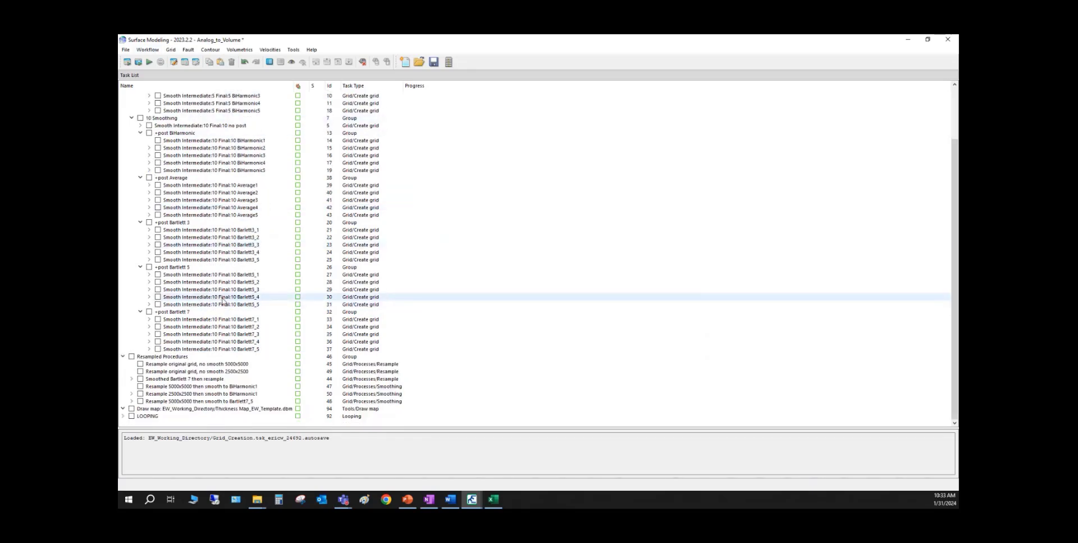
scroll(222, 301, "up", 2)
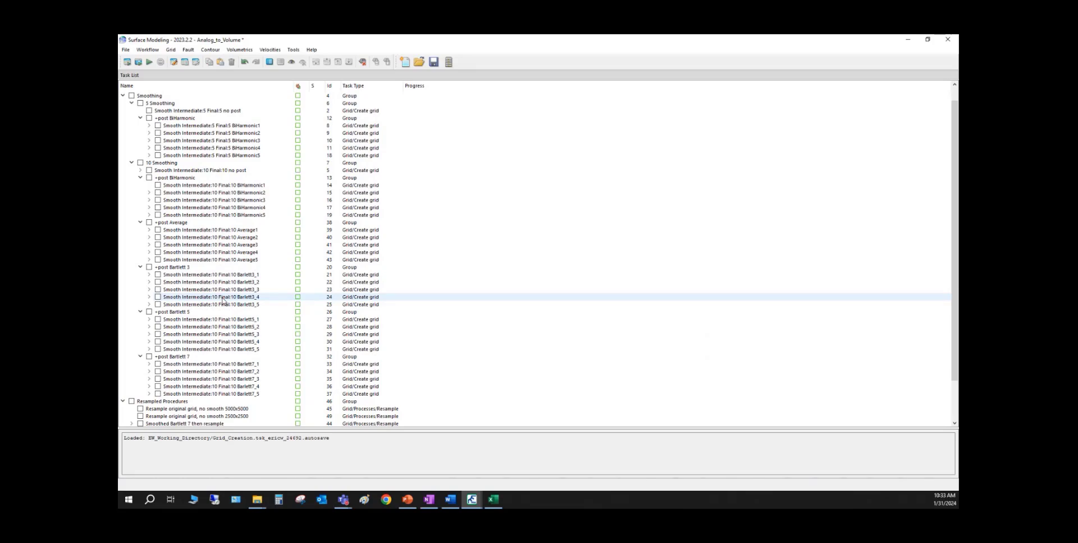
scroll(222, 300, "down", 2)
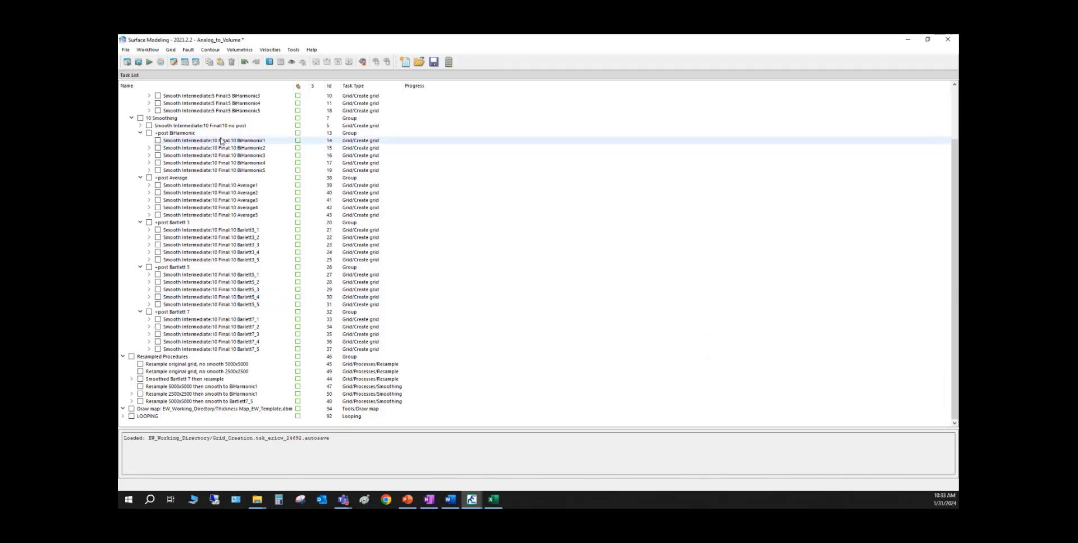
scroll(217, 140, "up", 1)
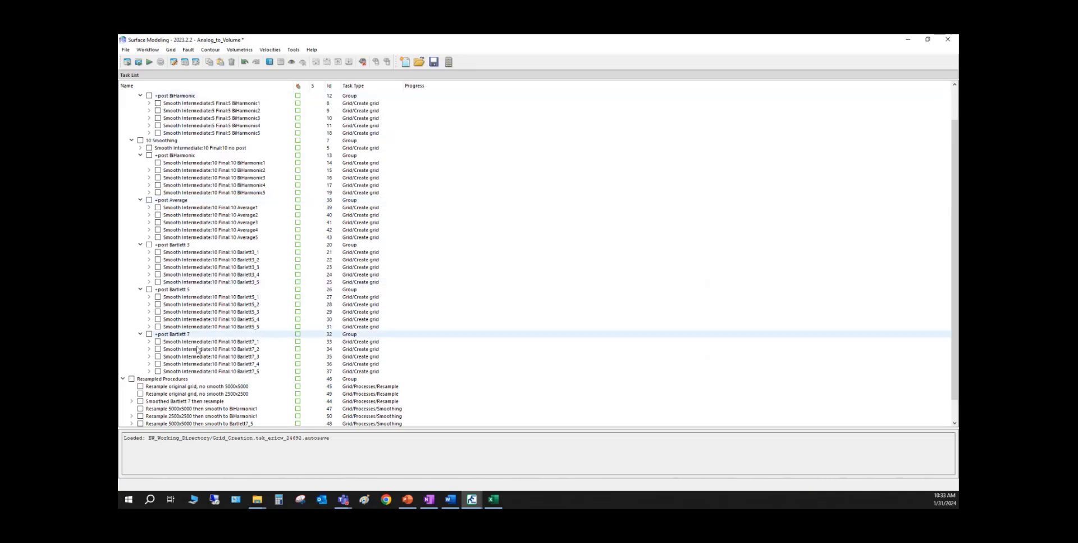
scroll(211, 218, "down", 1)
scroll(211, 218, "up", 2)
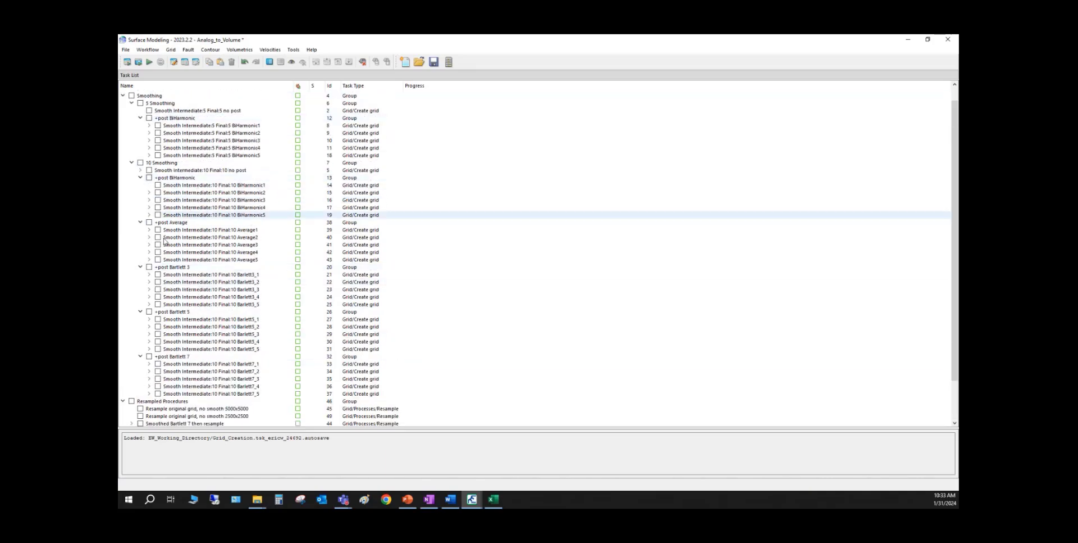
scroll(204, 301, "down", 2)
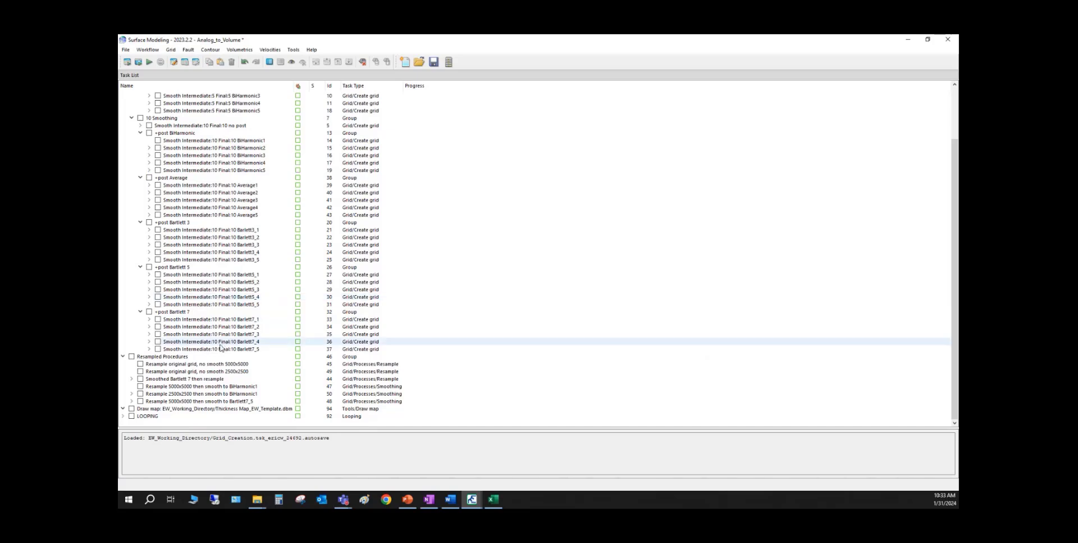
scroll(208, 152, "up", 2)
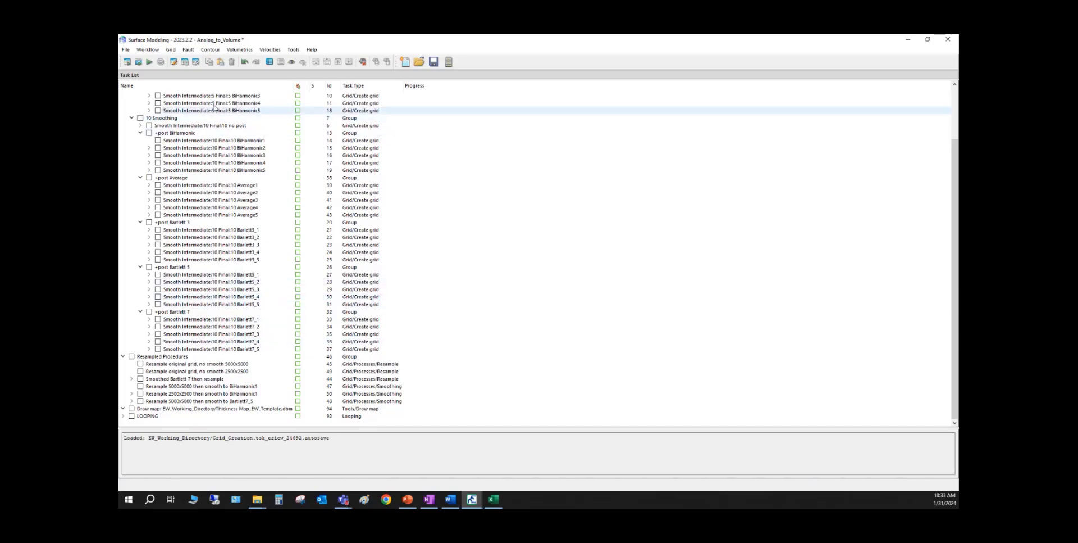
scroll(197, 336, "down", 2)
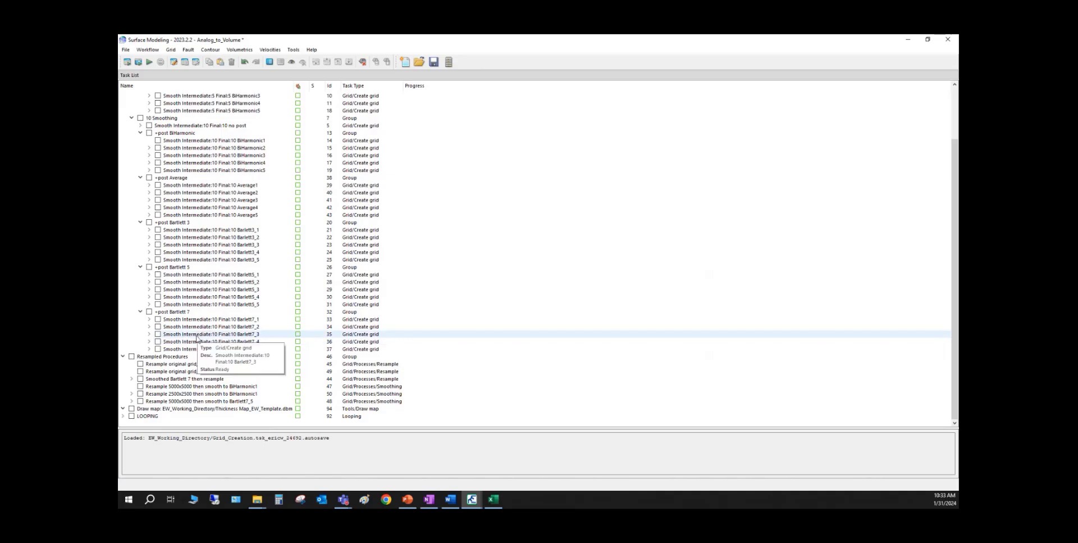
scroll(229, 210, "up", 1)
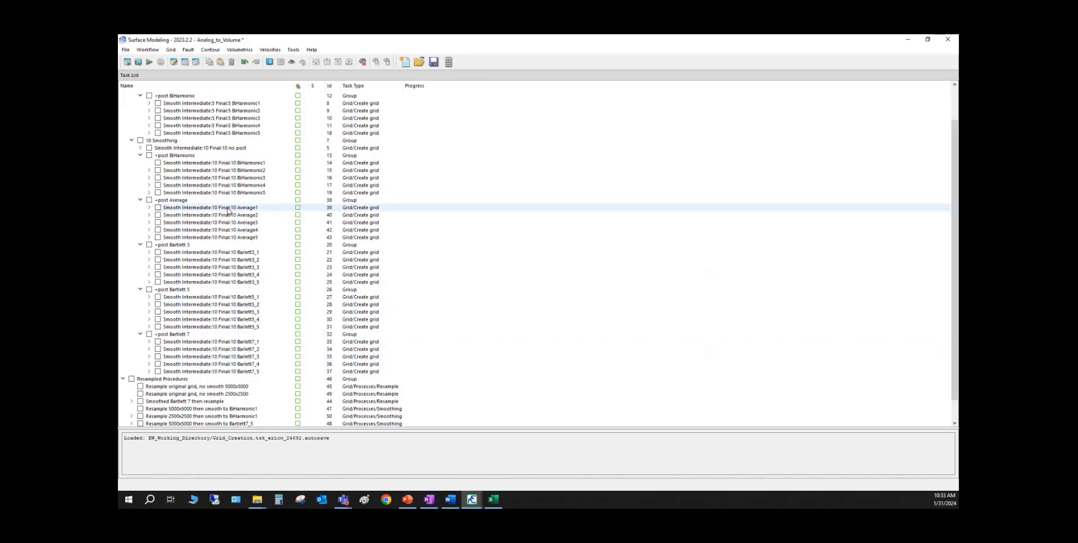
scroll(223, 219, "up", 2)
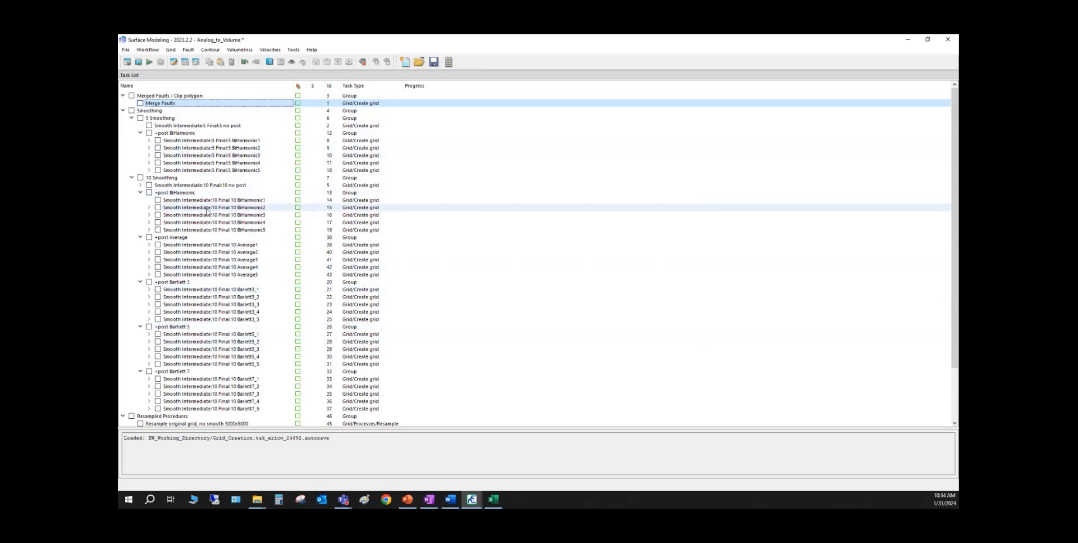
scroll(219, 242, "down", 3)
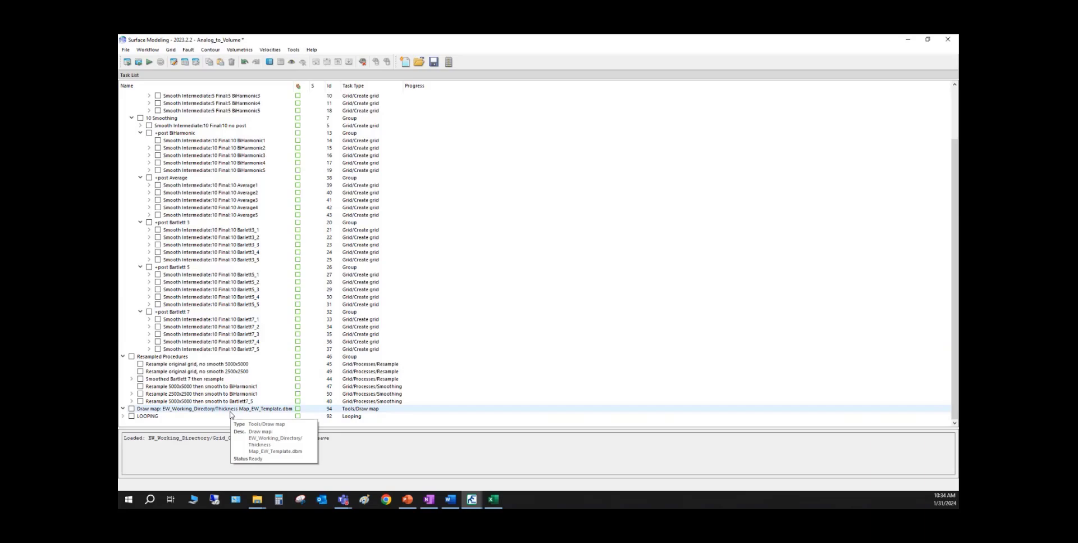
scroll(228, 259, "up", 1)
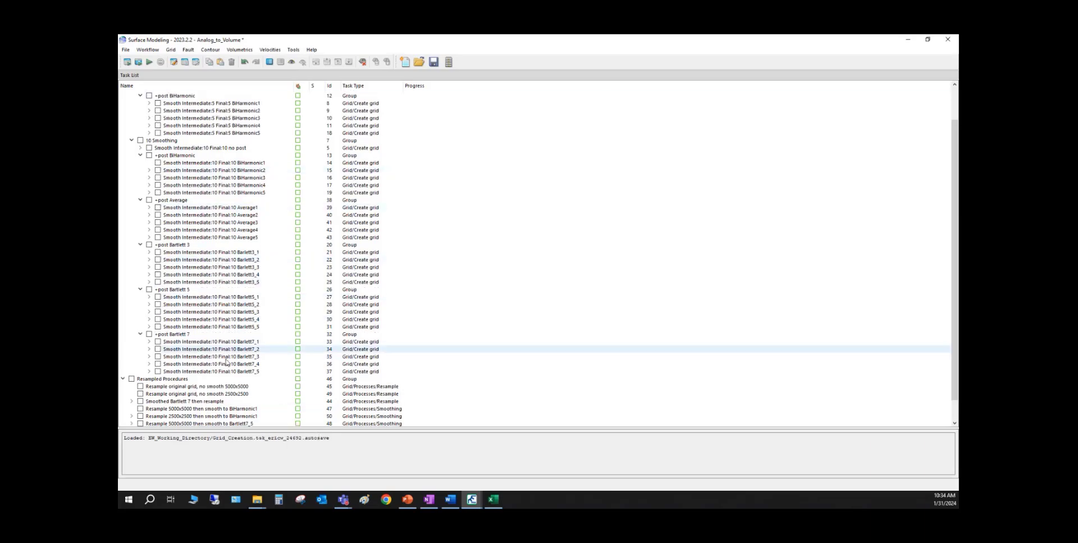
scroll(191, 405, "down", 1)
scroll(190, 413, "up", 1)
scroll(189, 416, "down", 1)
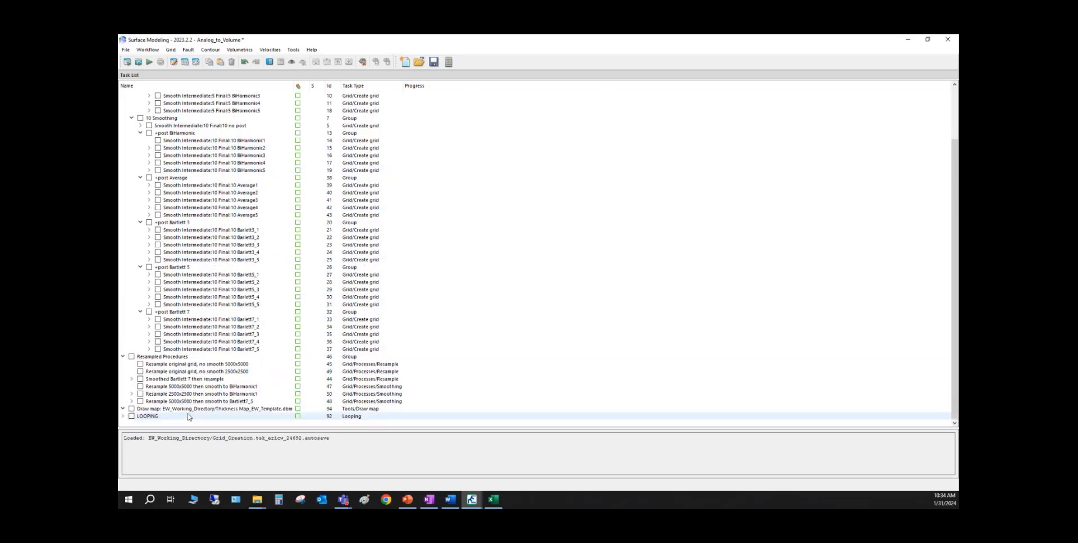